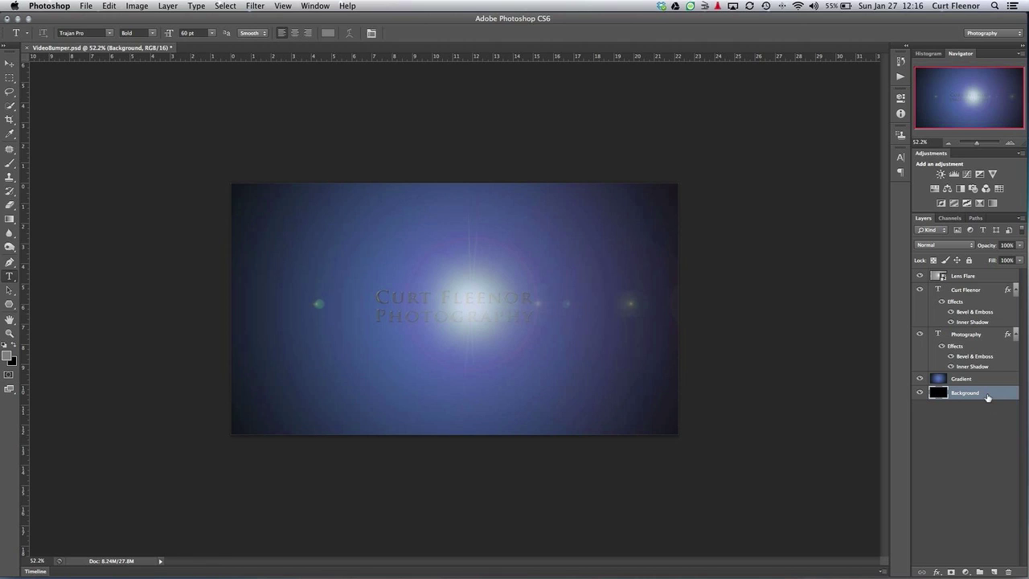
Review the Gradient, Photography and Lens Flare layers of the finished bumper
click(988, 376)
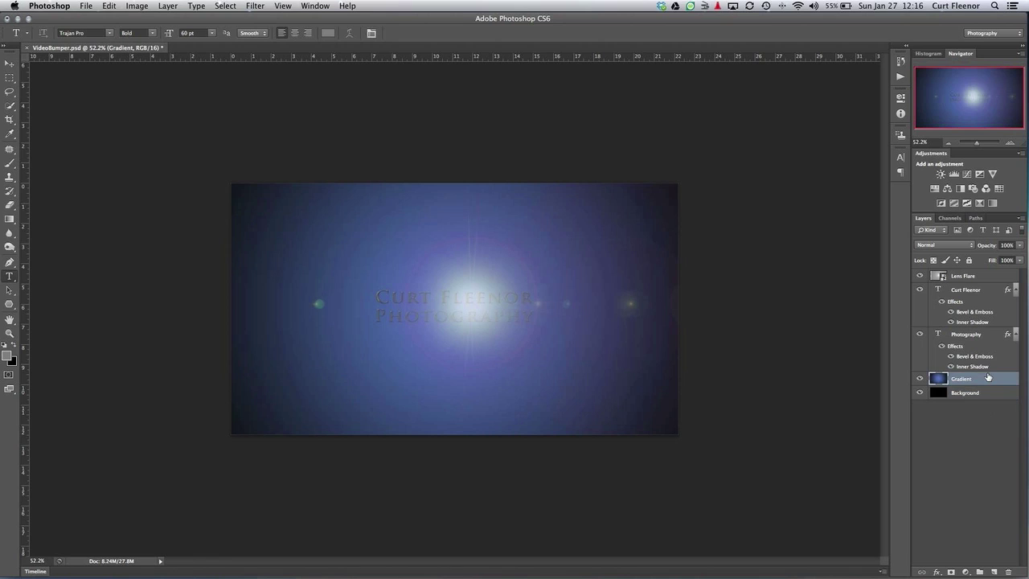
click(988, 332)
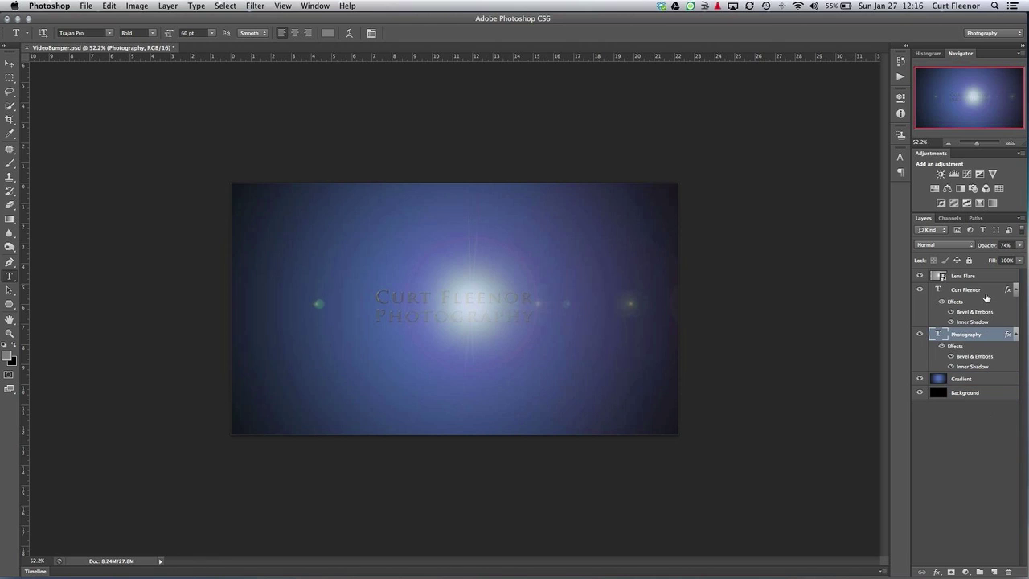
click(986, 291)
click(986, 277)
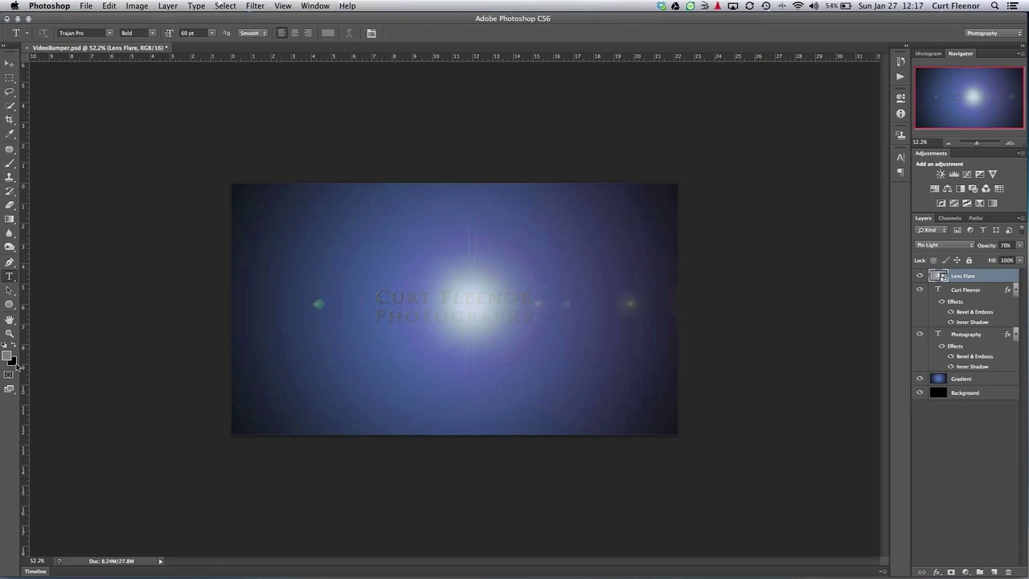
click(15, 363)
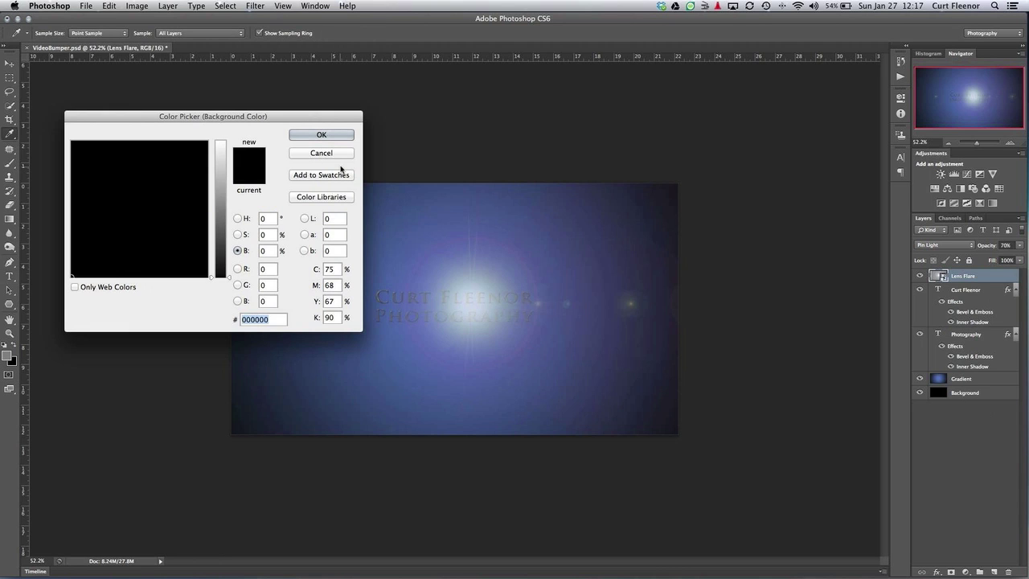
key(Escape)
key(t)
Create a new 1600×900 px, 72 ppi document filled with the black background colour
click(87, 6)
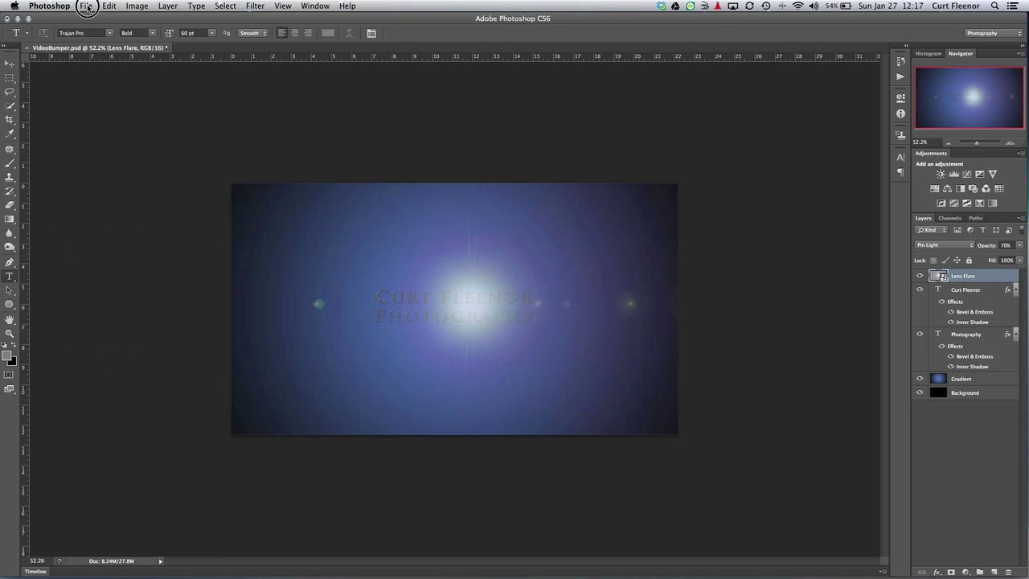
click(94, 19)
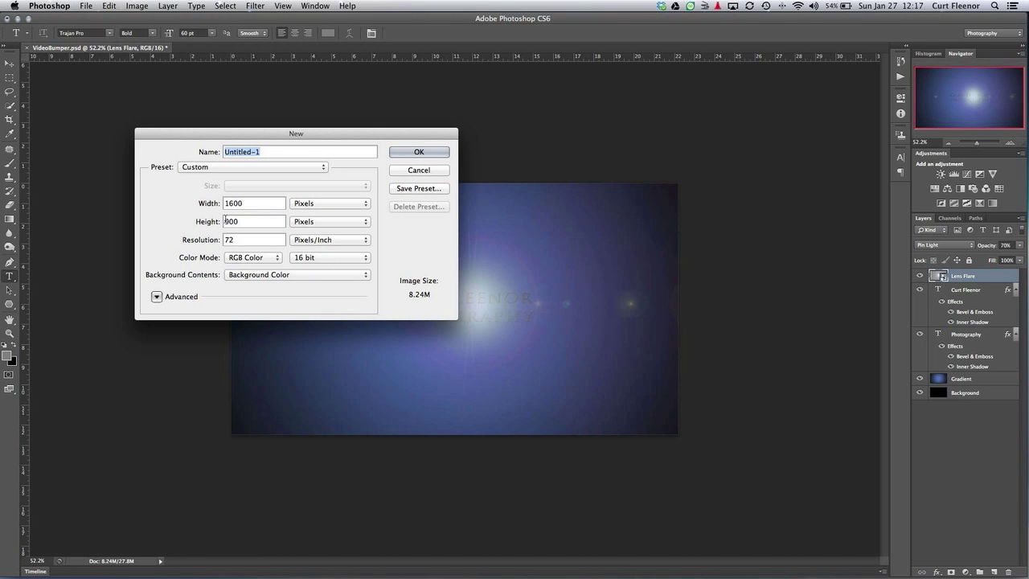
click(303, 278)
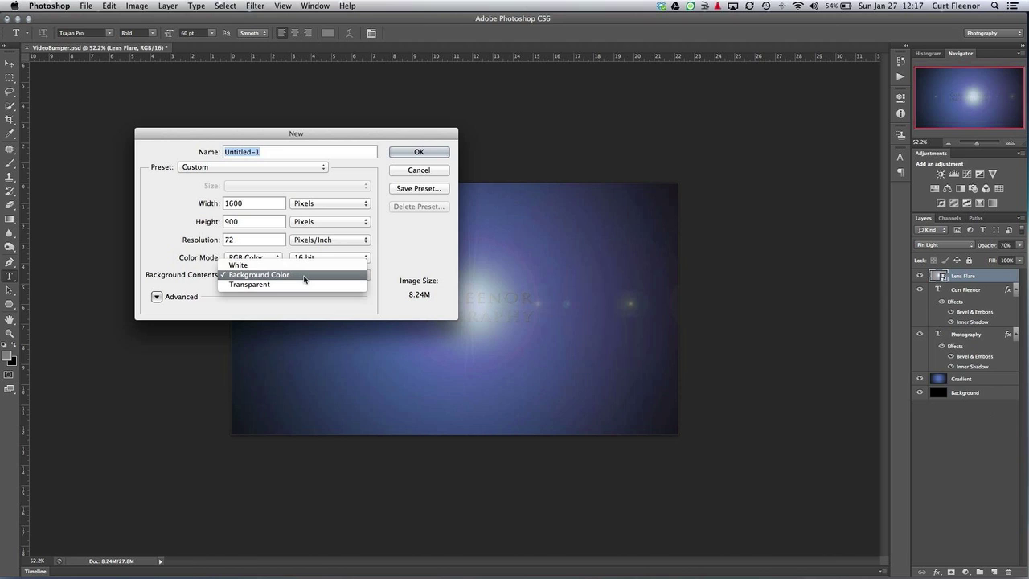
click(303, 275)
click(399, 153)
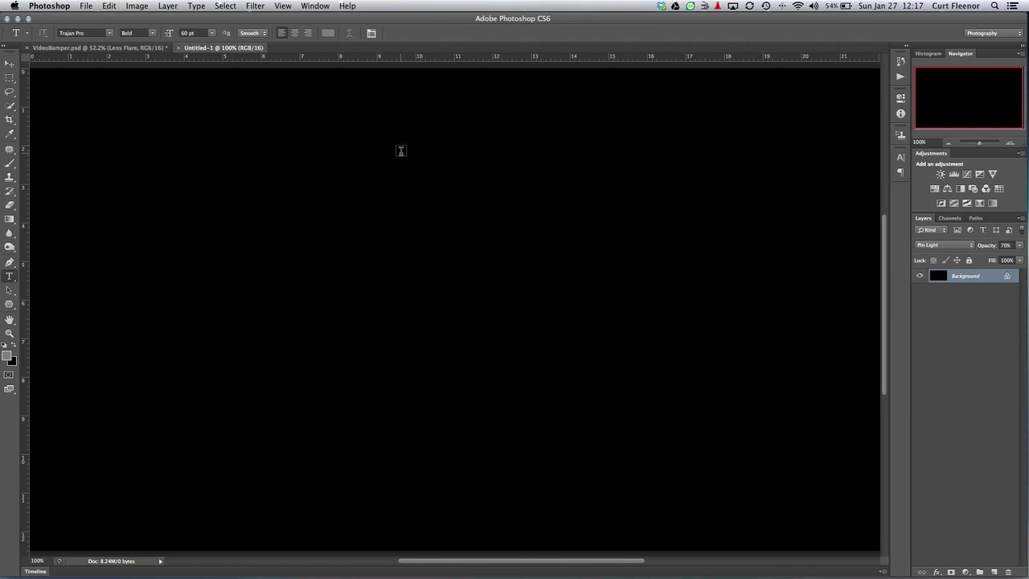
Zoom out, unlock the background into a normal layer and rename it 'Background'
click(950, 144)
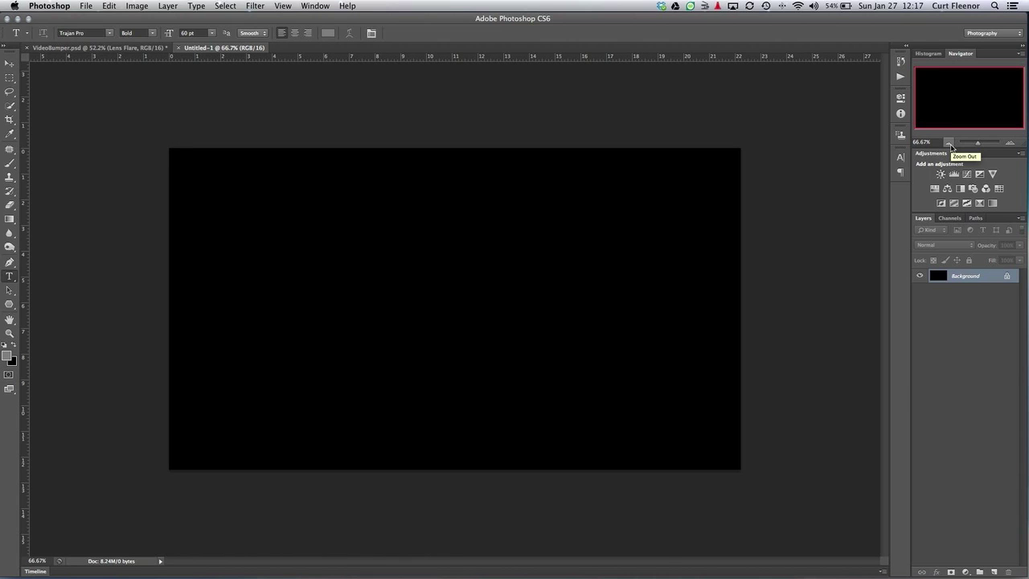
double_click(991, 278)
click(496, 216)
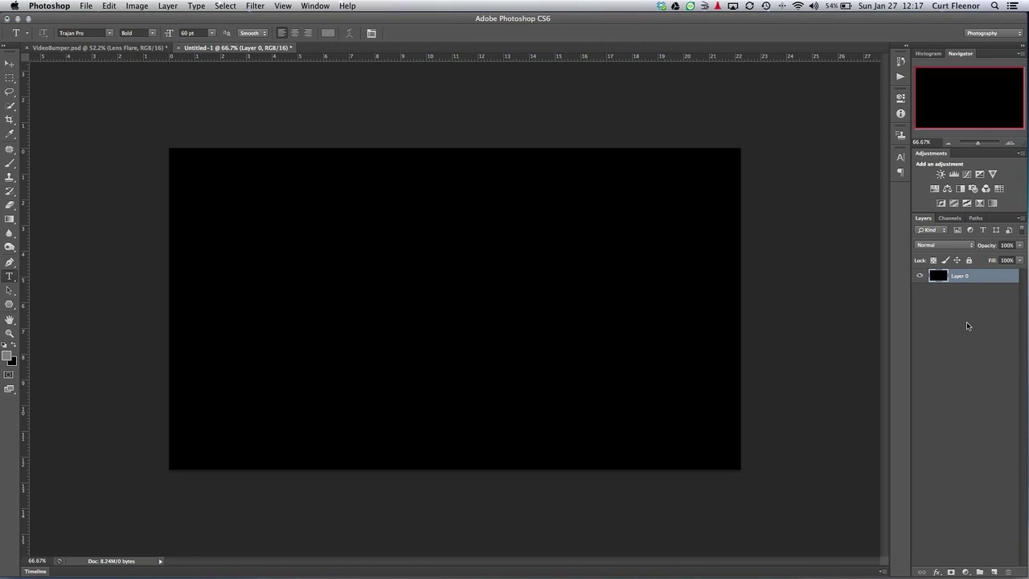
click(960, 275)
double_click(960, 275)
text(Background)
key(Return)
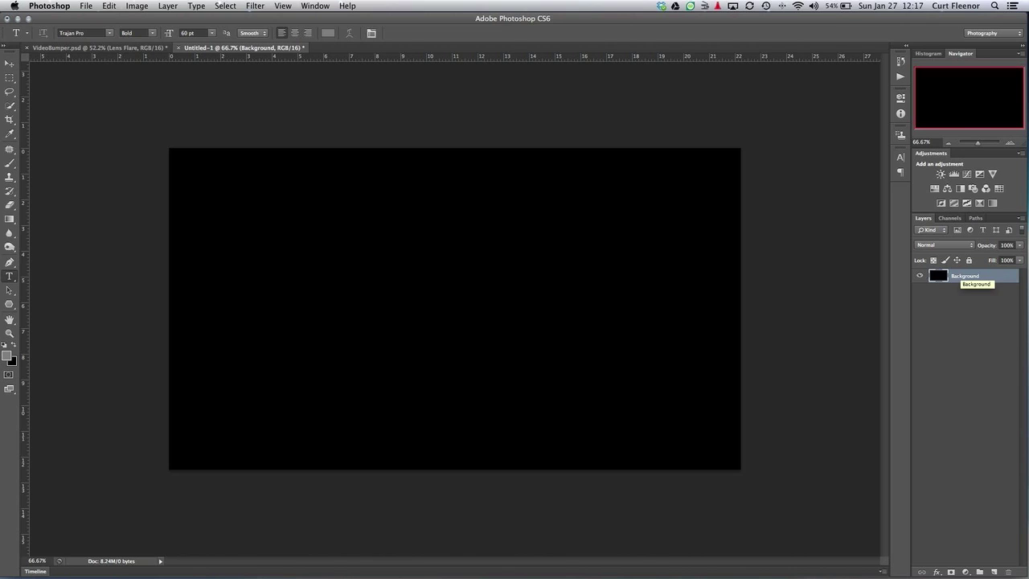
Duplicate the Background layer and name the copy 'Gradient'
key(super+j)
double_click(983, 278)
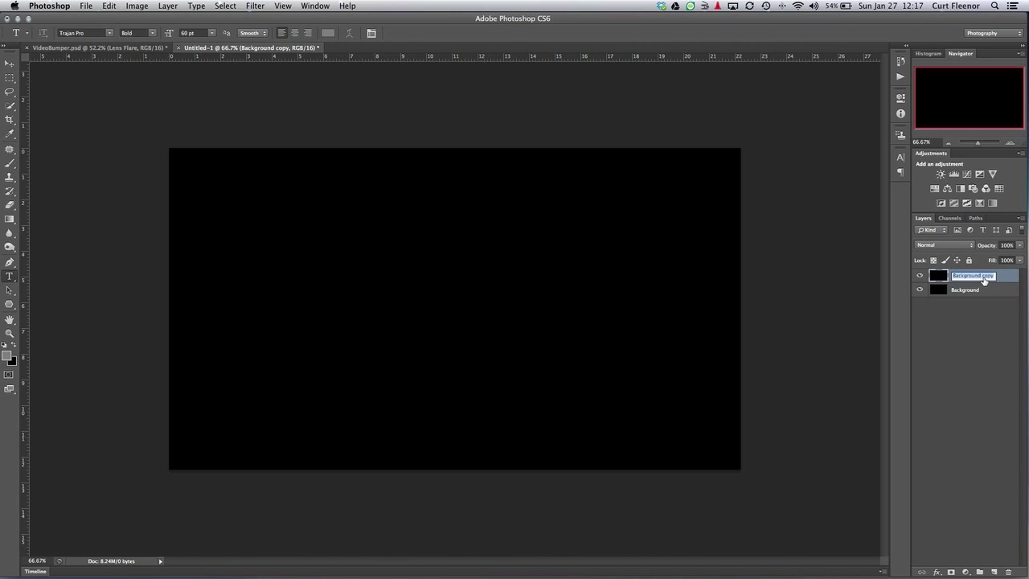
text(Cl)
text(adient)
key(Return)
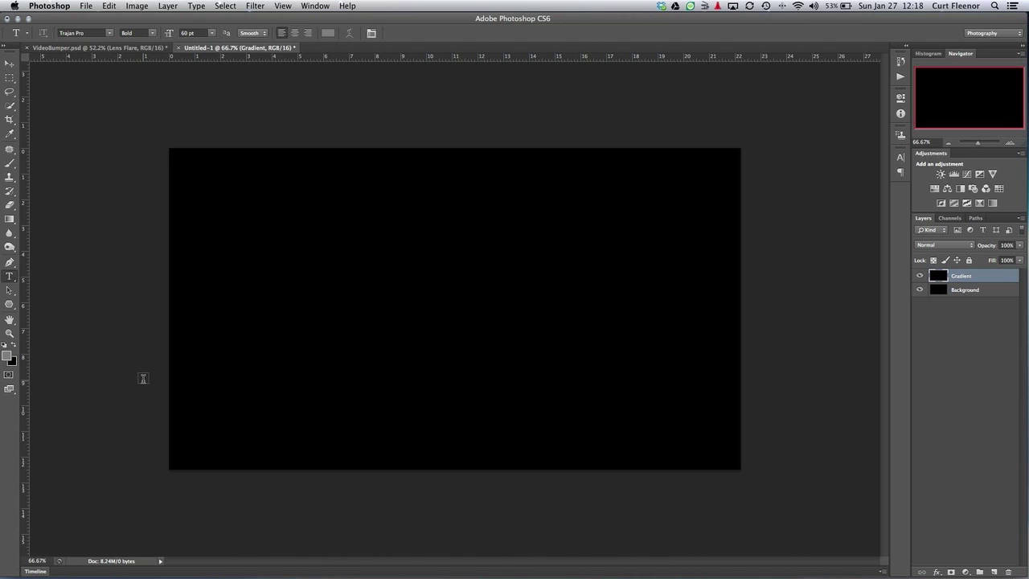
Set the foreground colour to a bright, slightly cyan blue
click(8, 355)
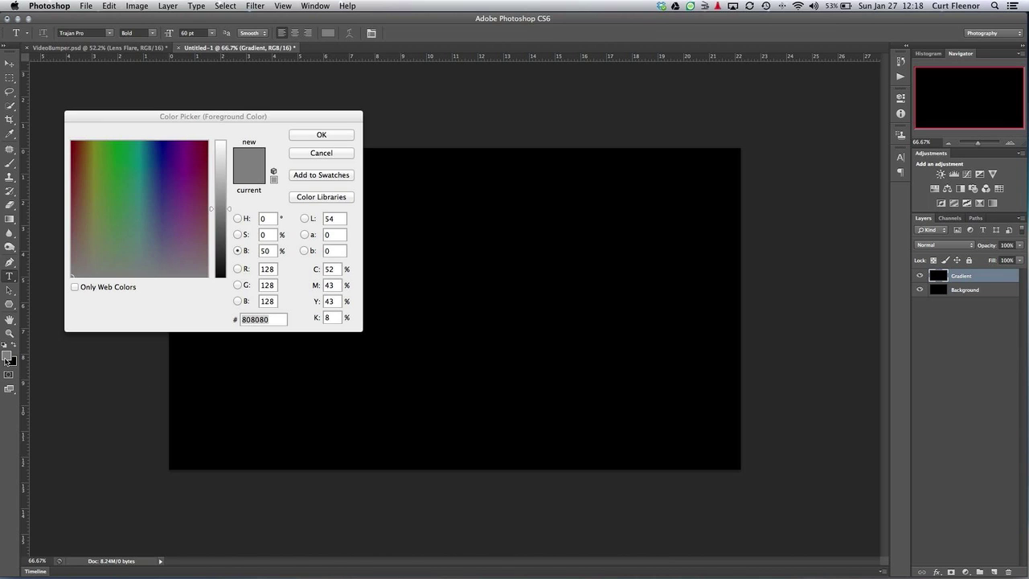
click(157, 168)
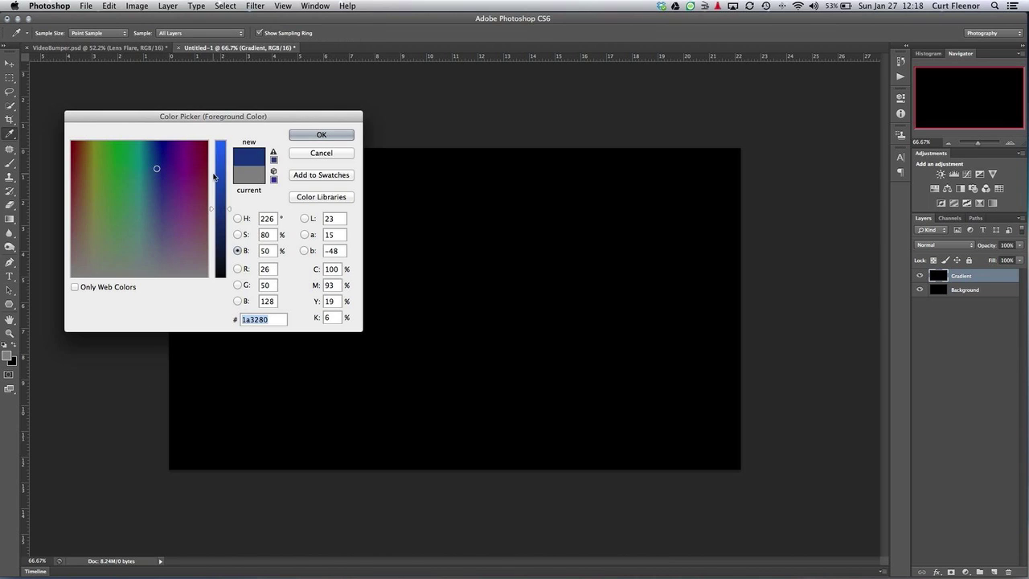
drag(227, 208, 228, 166)
click(150, 170)
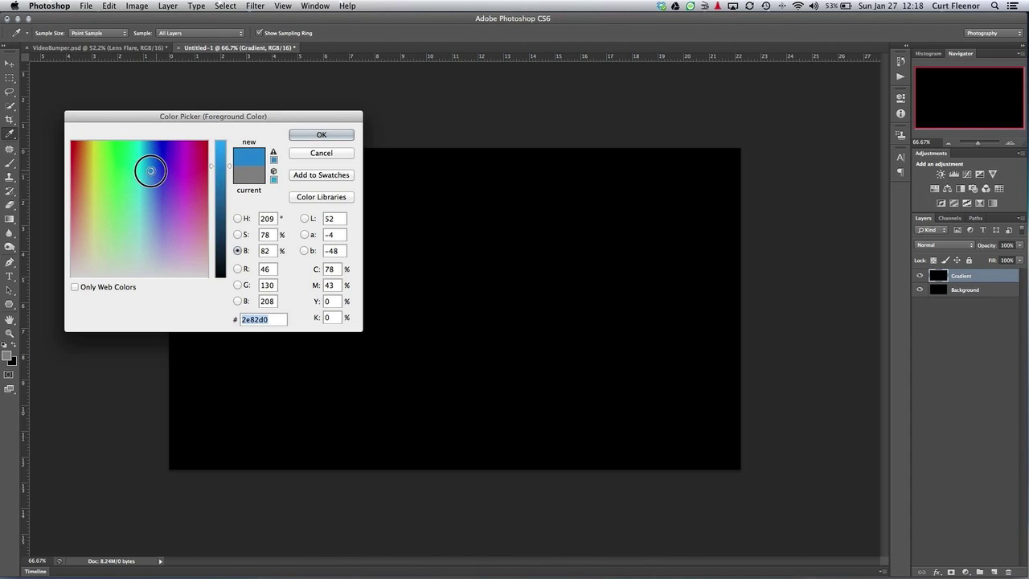
drag(150, 170, 153, 167)
click(321, 135)
Draw a radial blue gradient from the canvas centre and add a horizontal guide across the middle
key(t)
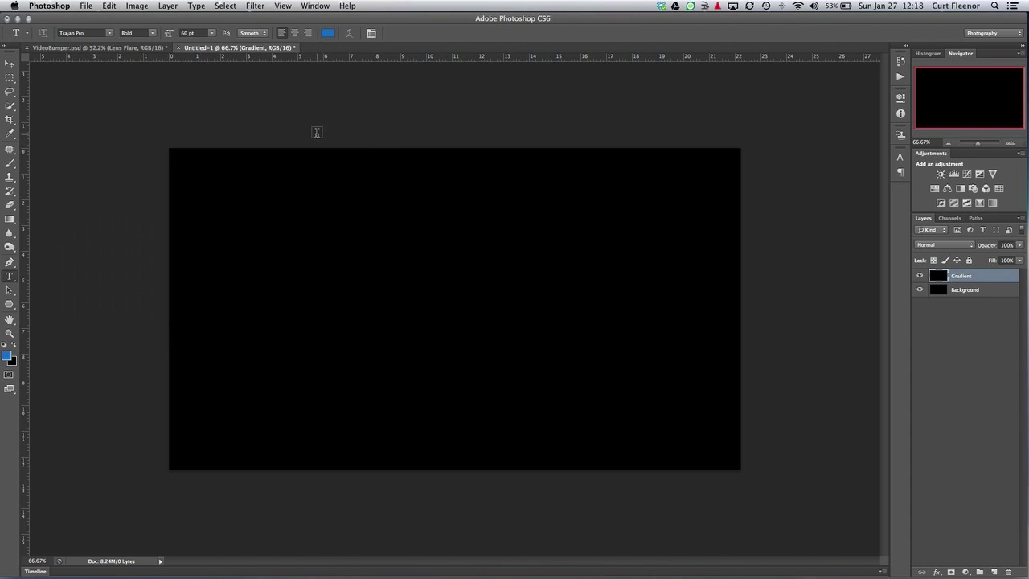
click(13, 221)
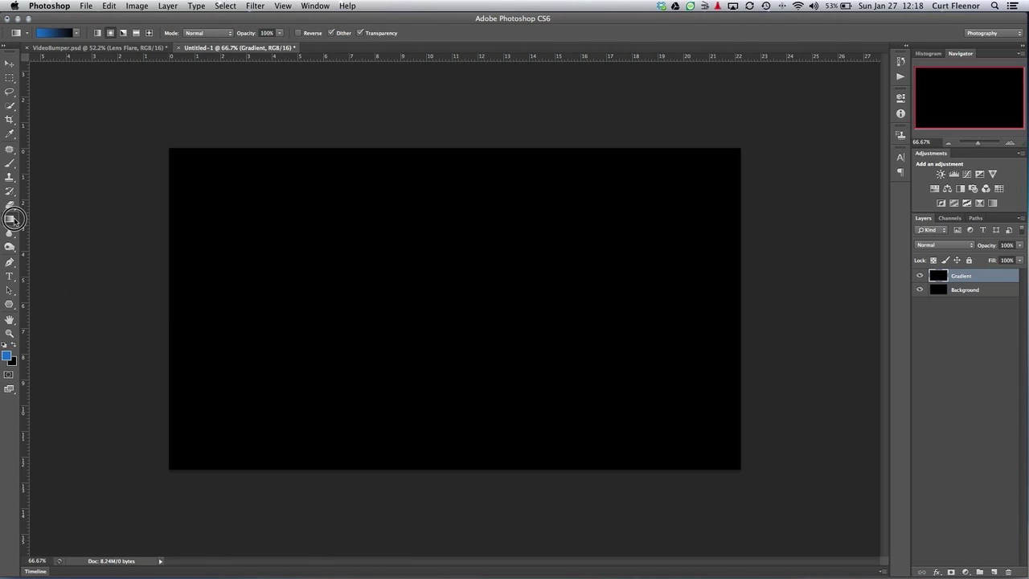
click(110, 34)
click(456, 305)
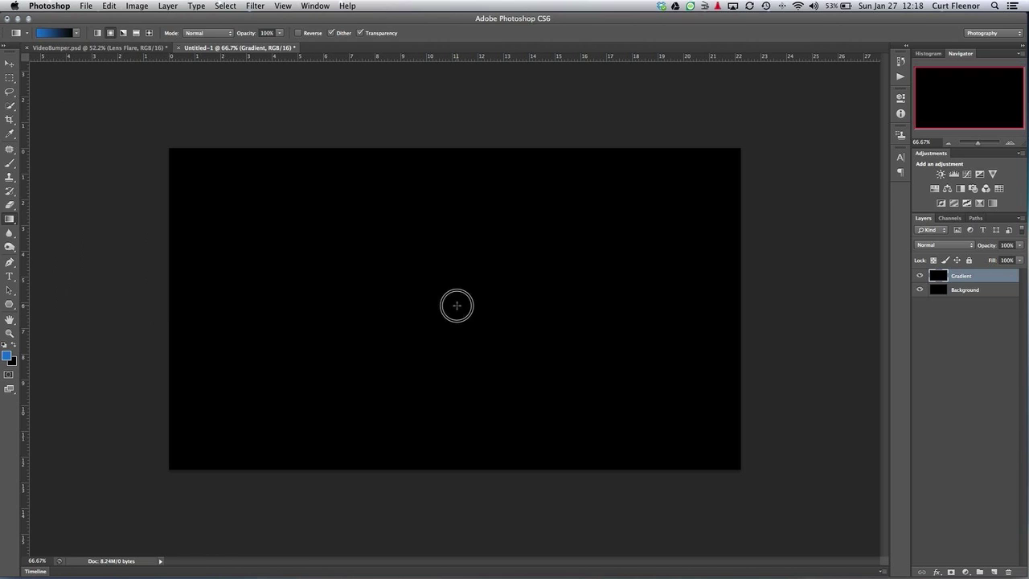
drag(456, 305, 101, 305)
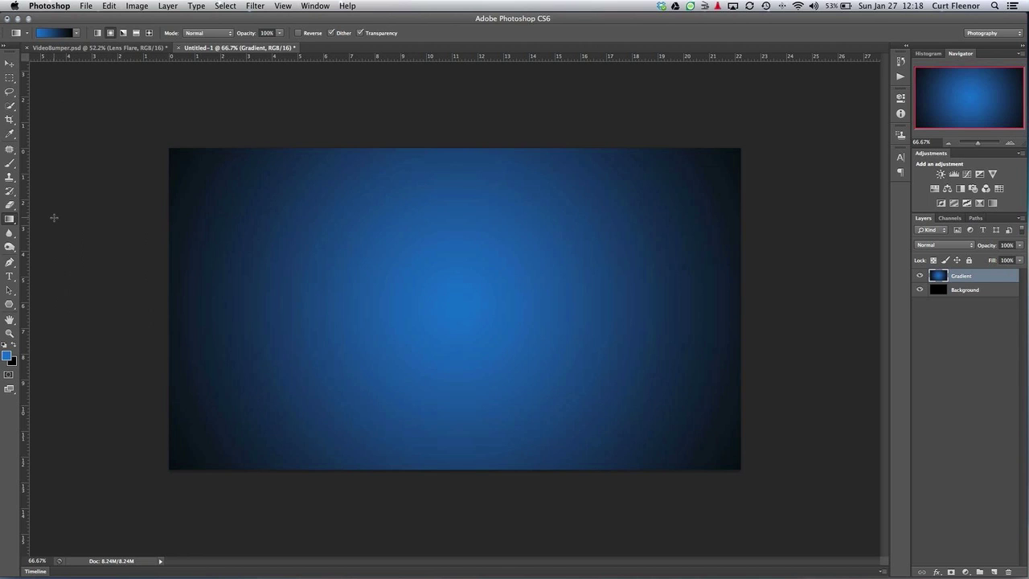
drag(42, 56, 46, 301)
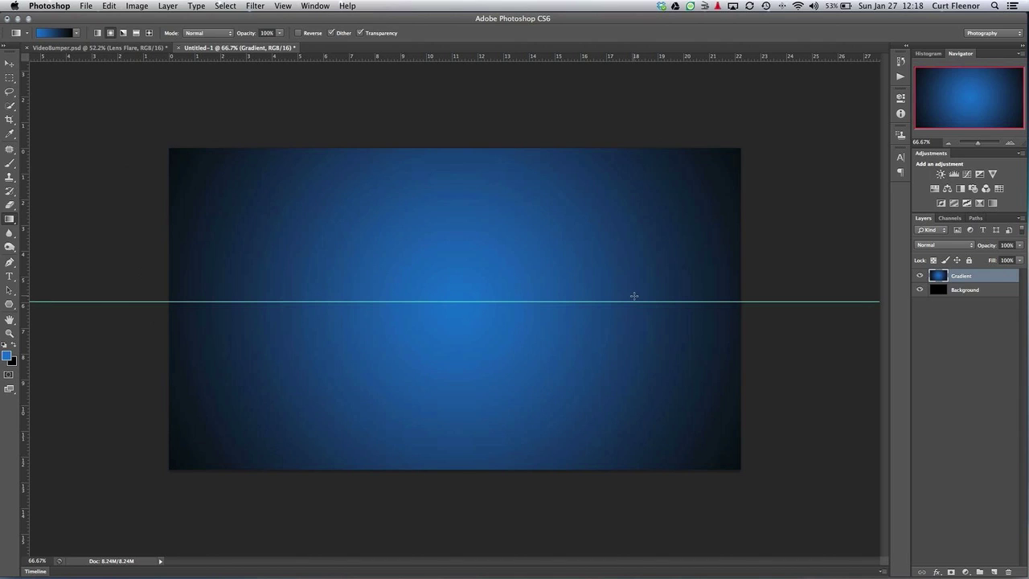
click(9, 262)
click(8, 276)
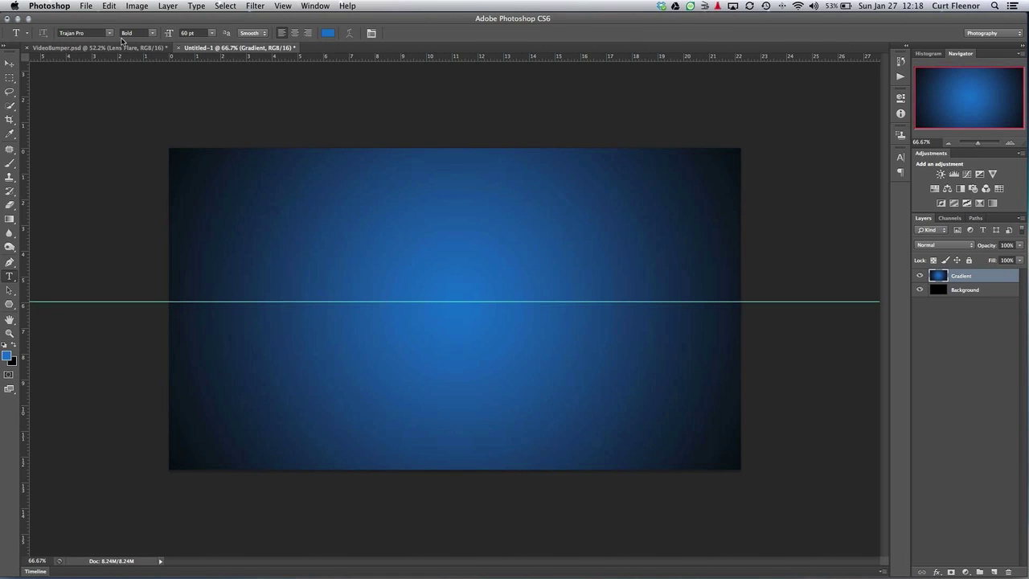
click(327, 32)
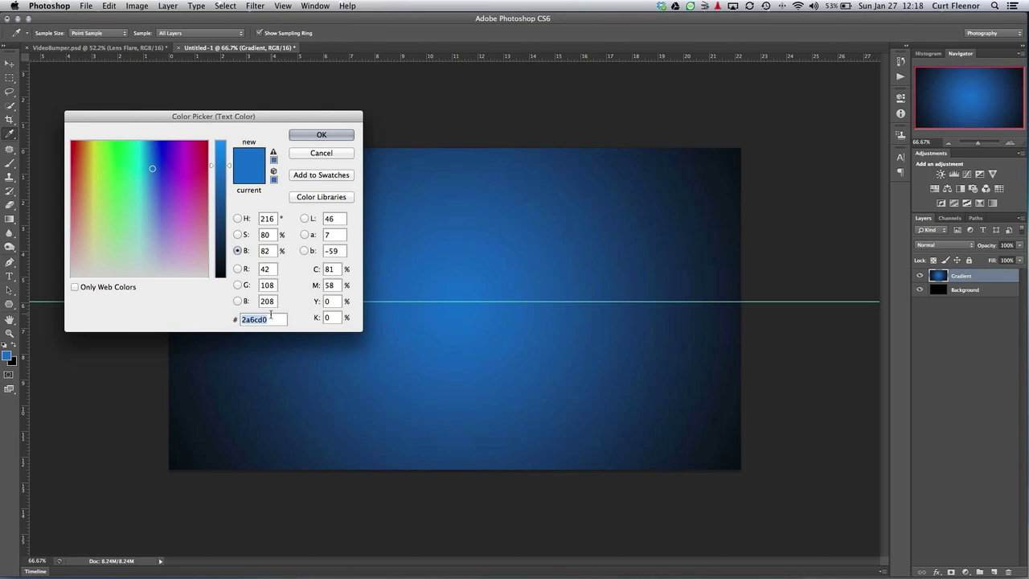
text(808)
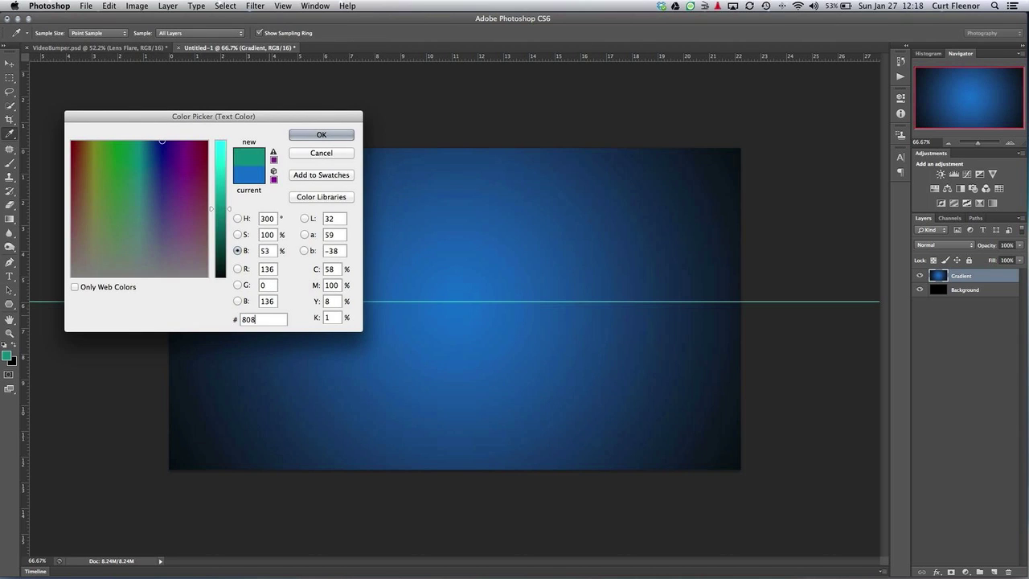
text(080)
click(315, 129)
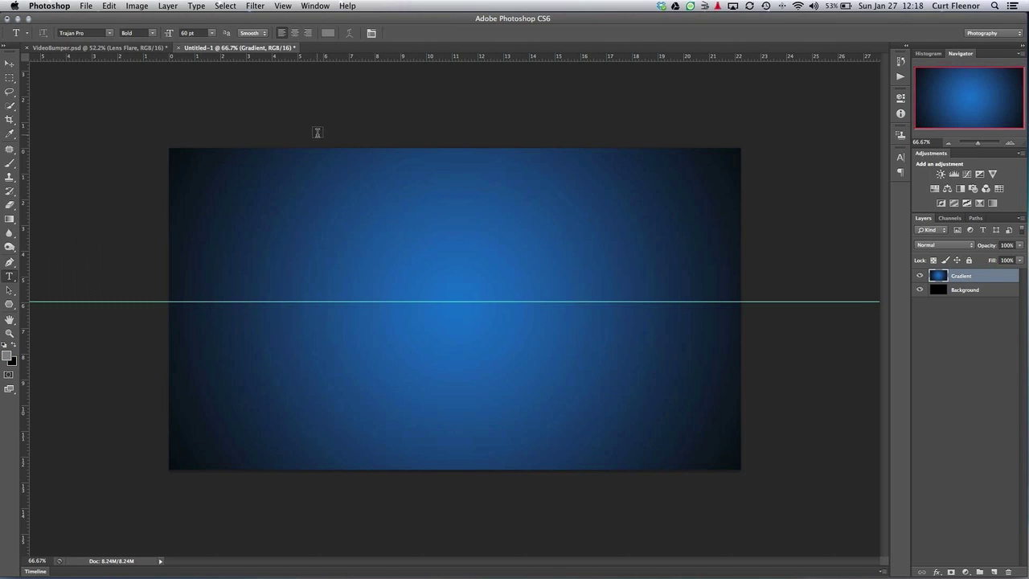
click(336, 284)
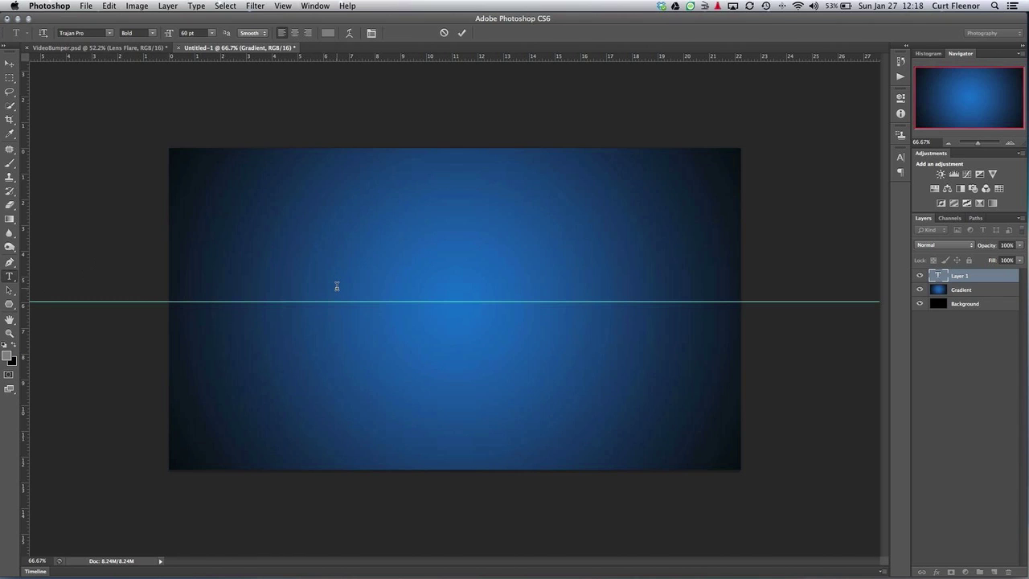
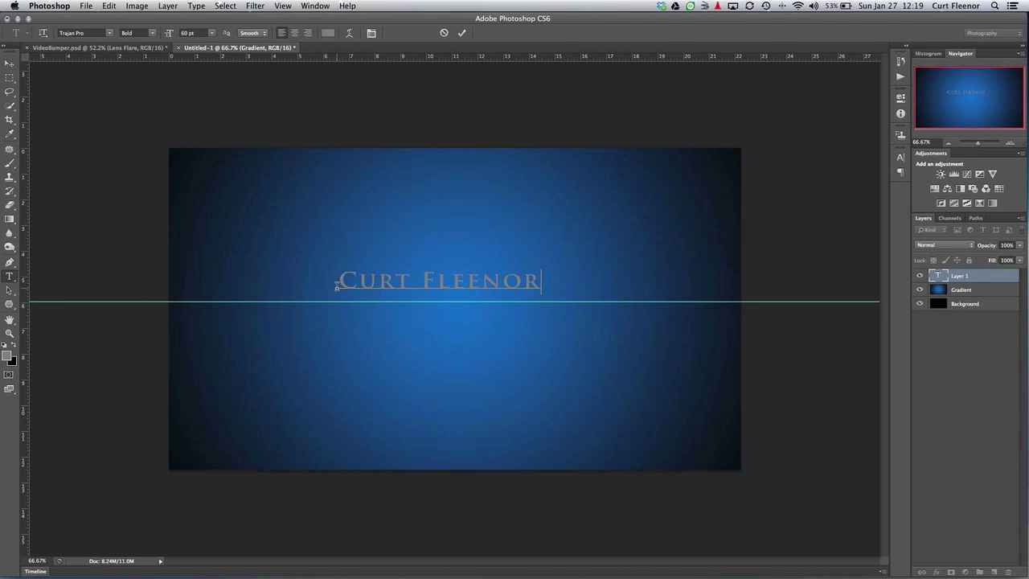
click(438, 318)
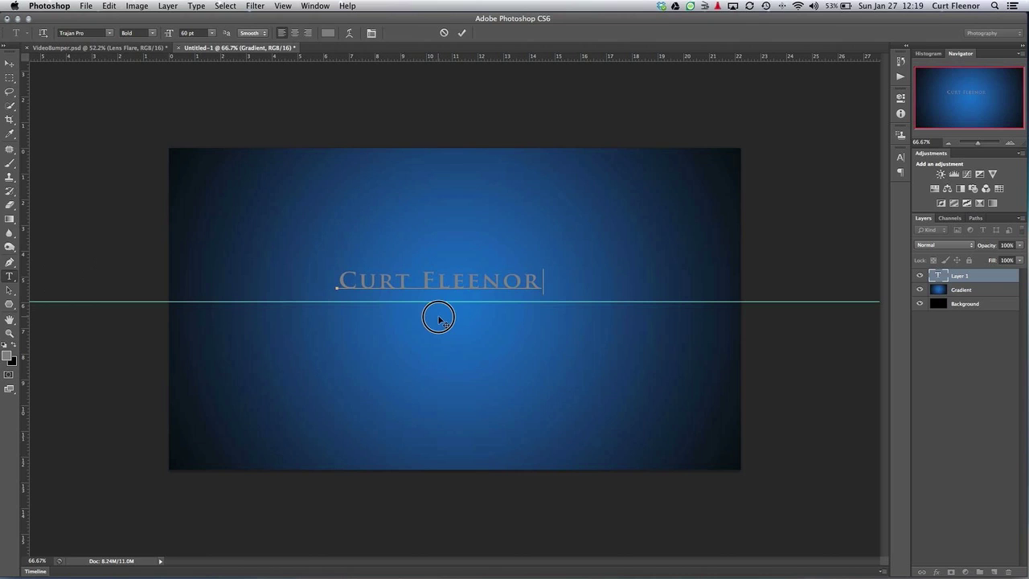
drag(438, 318, 454, 331)
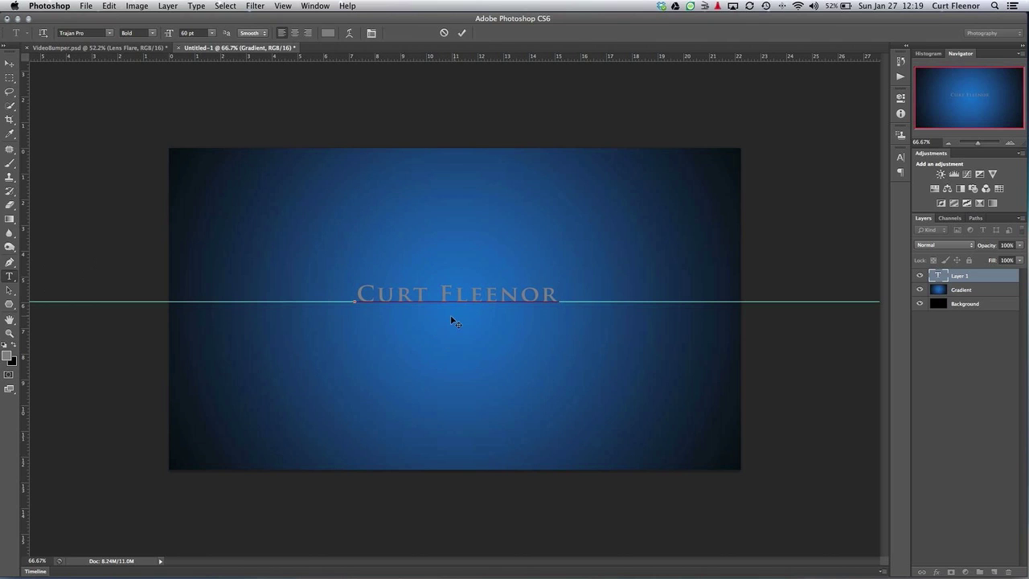
click(461, 33)
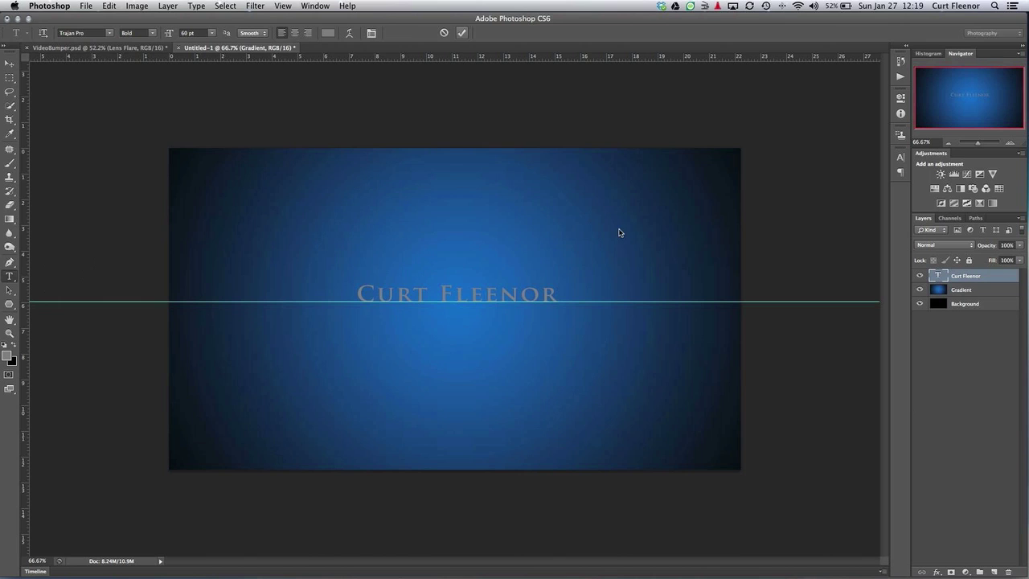
click(937, 572)
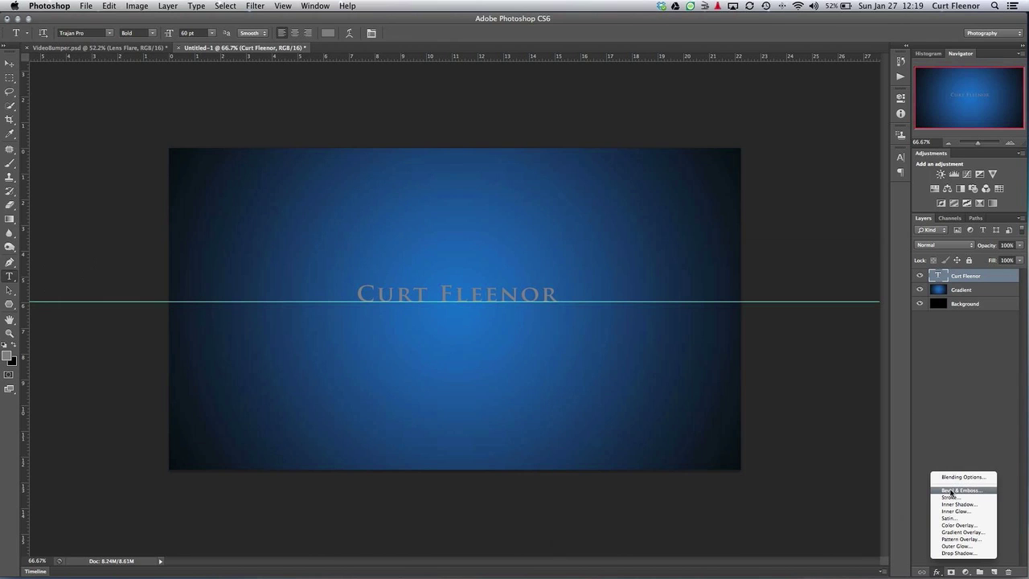
click(951, 489)
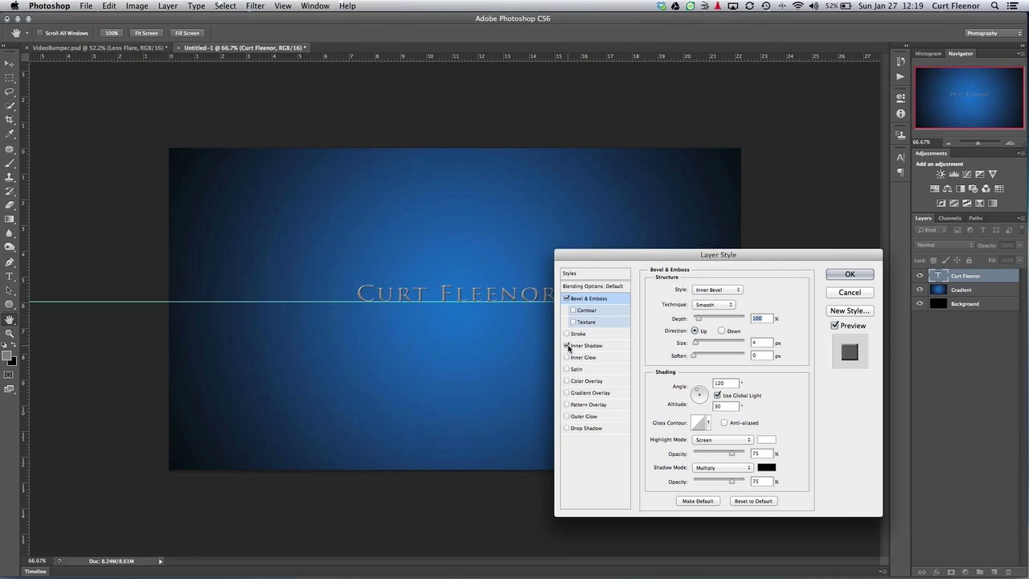
click(570, 348)
click(698, 394)
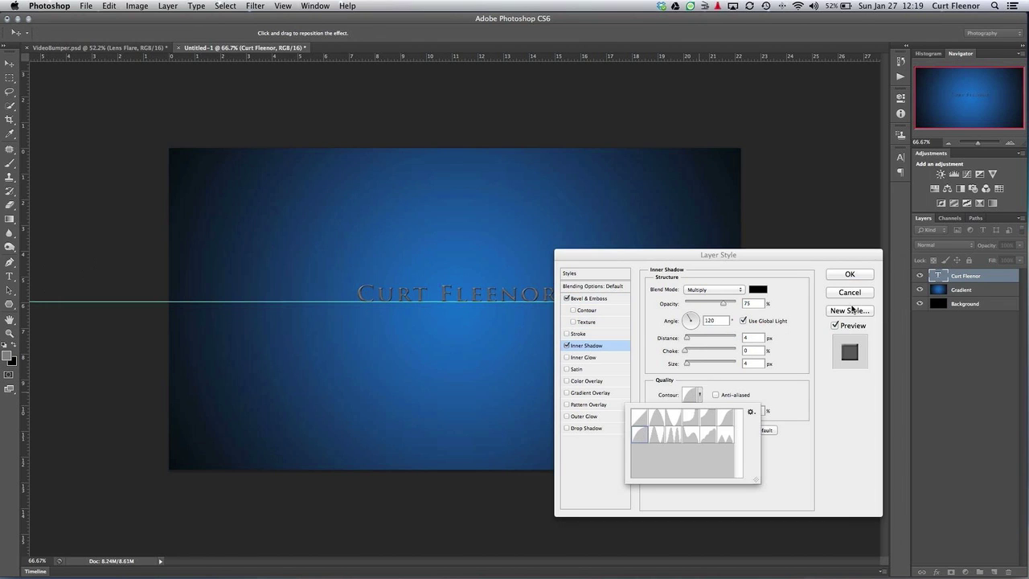
click(850, 277)
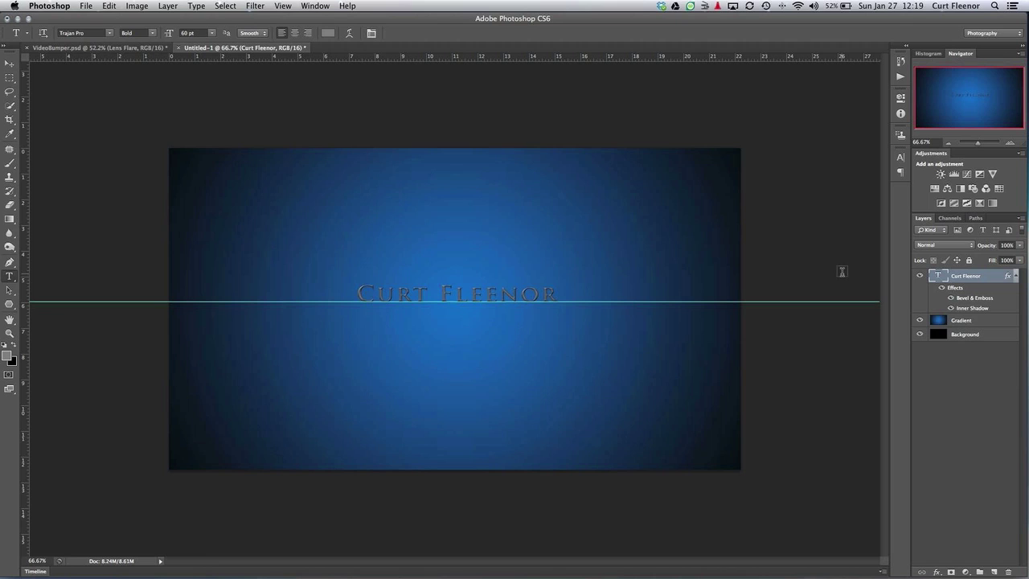
Type 'Photography' and align it on the title's centre line along the guide
click(457, 328)
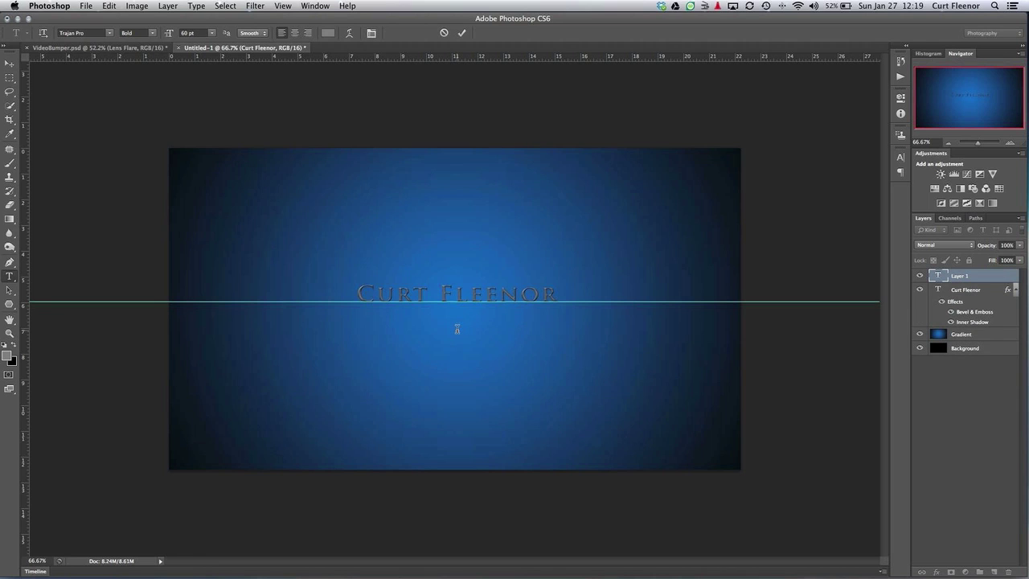
text(Photog)
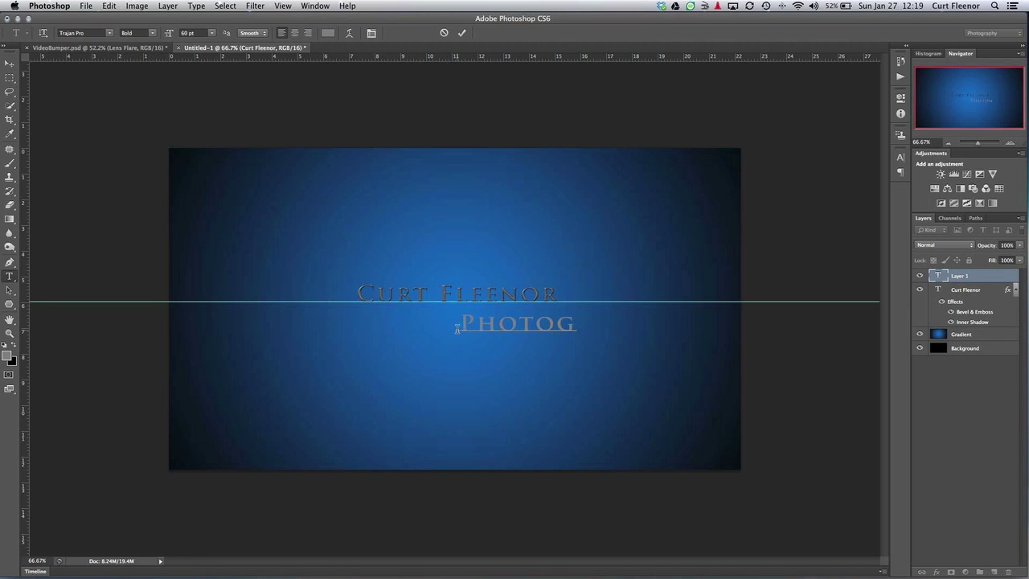
text(raphy)
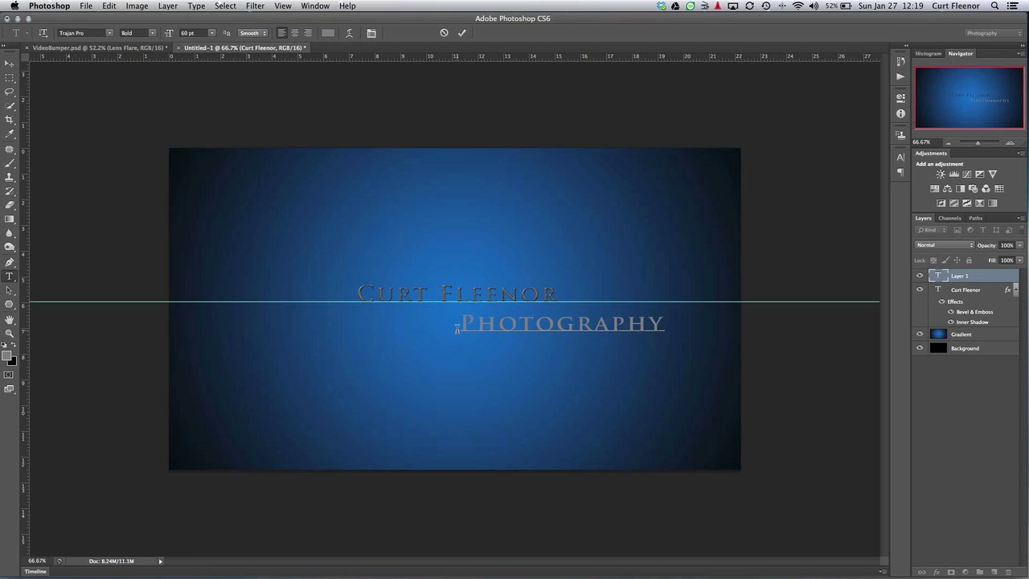
drag(577, 355, 471, 328)
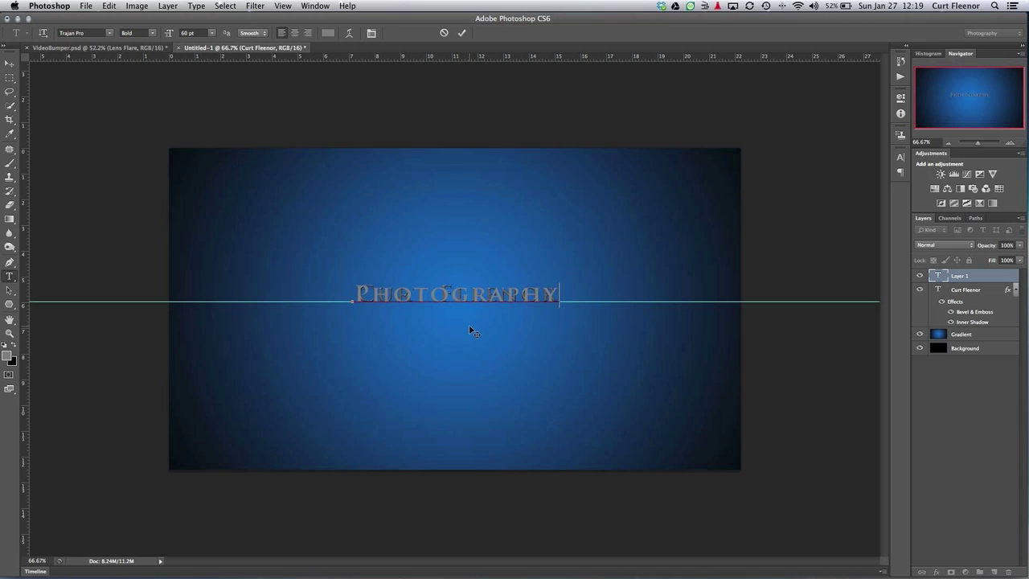
click(462, 34)
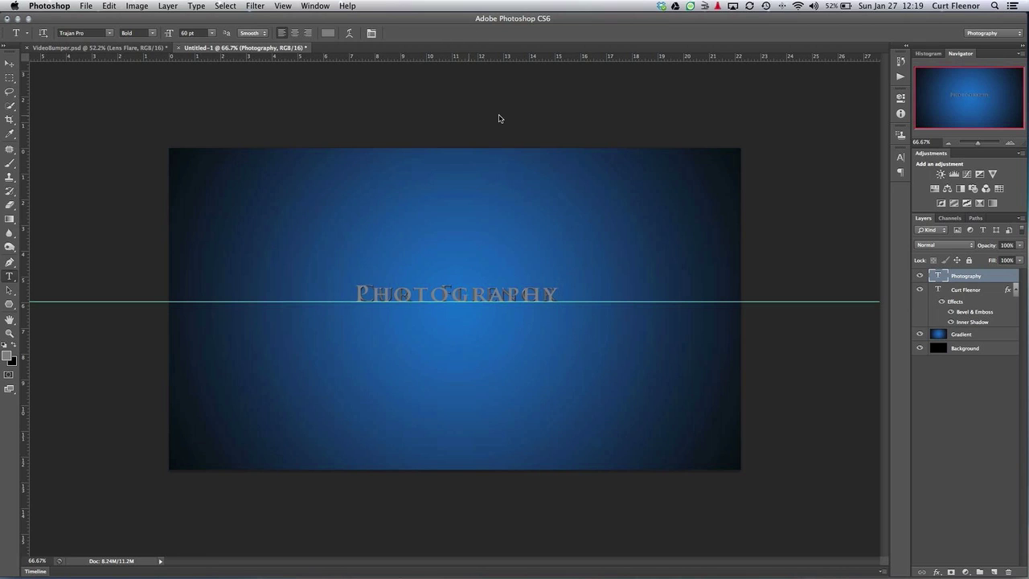
click(936, 571)
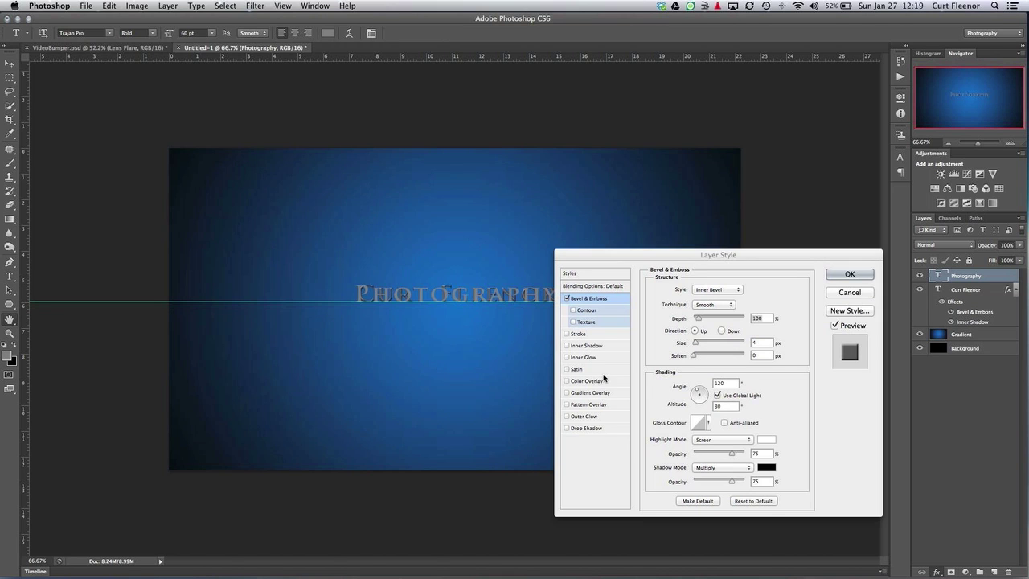
Give PHOTOGRAPHY Bevel & Emboss and a ridged-contour Inner Shadow, then add a new empty layer
click(578, 346)
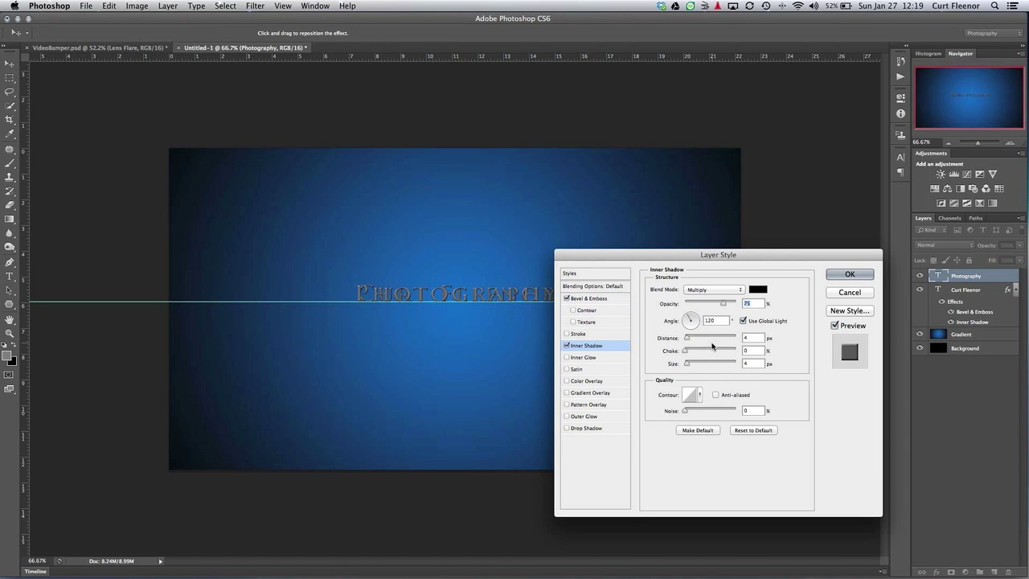
click(699, 394)
click(638, 439)
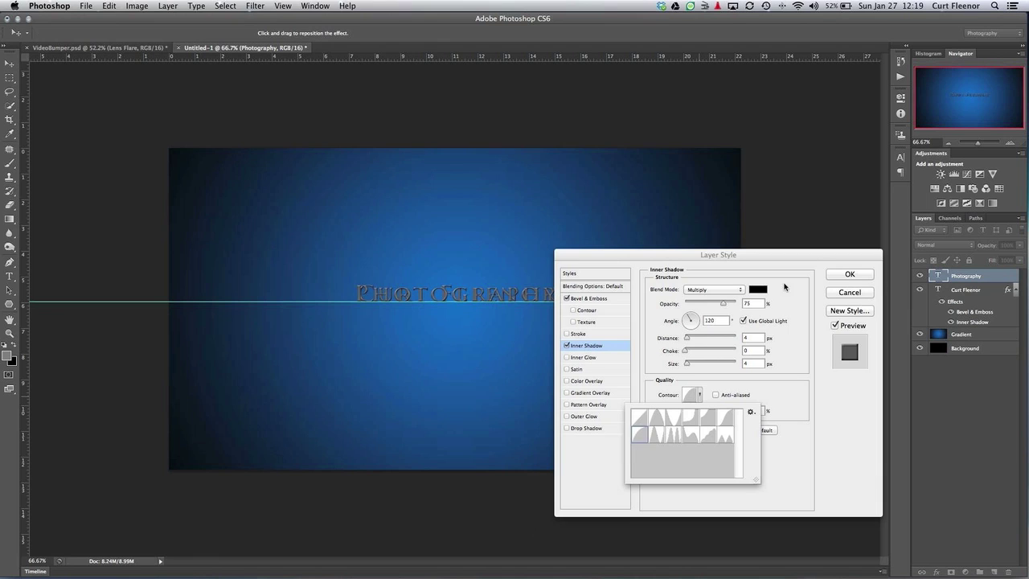
click(848, 274)
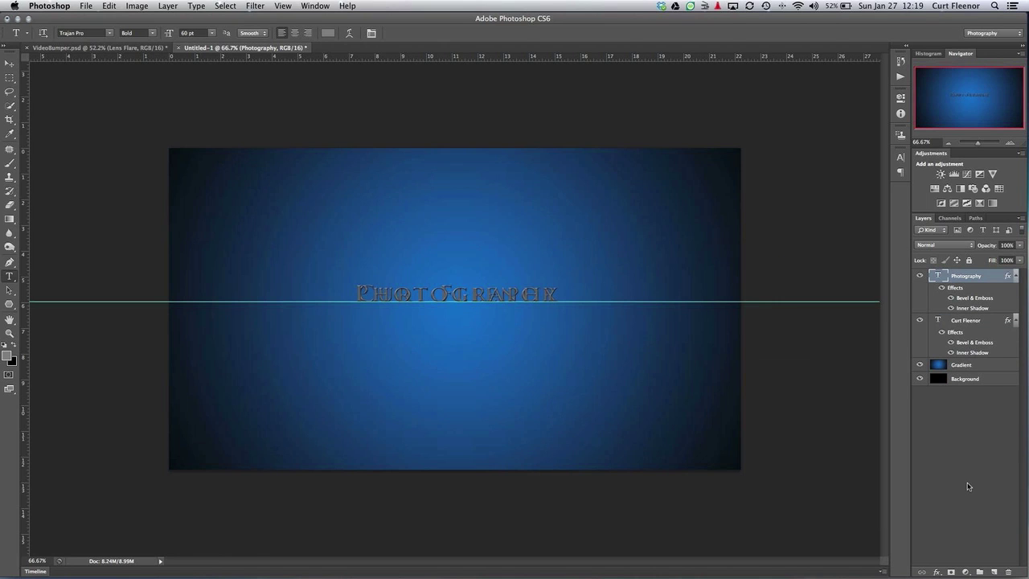
click(993, 572)
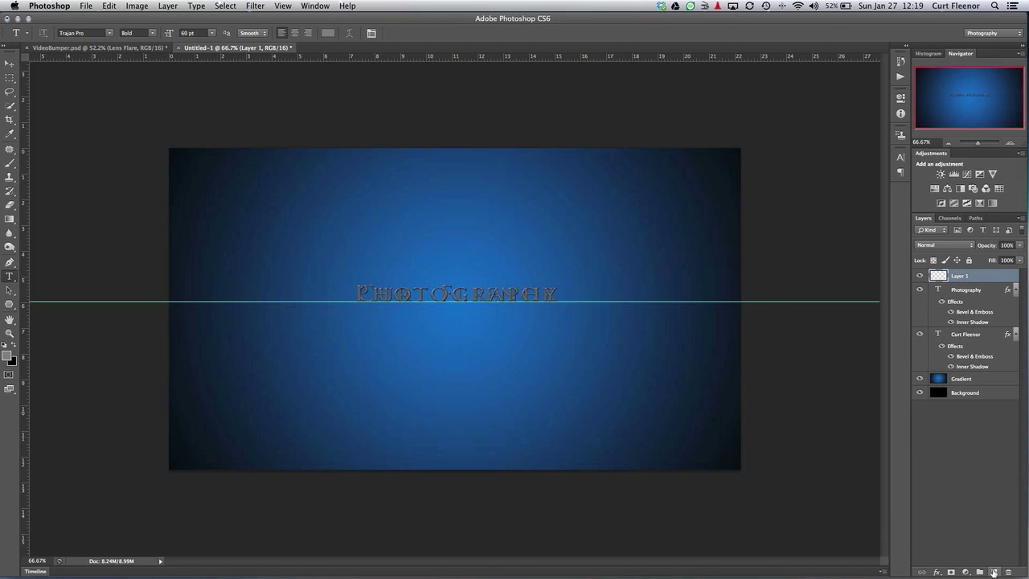
Rename the new layer 'Lens Flare' and fill it with 50% gray
double_click(959, 276)
text(Lens Flare)
key(Return)
click(109, 8)
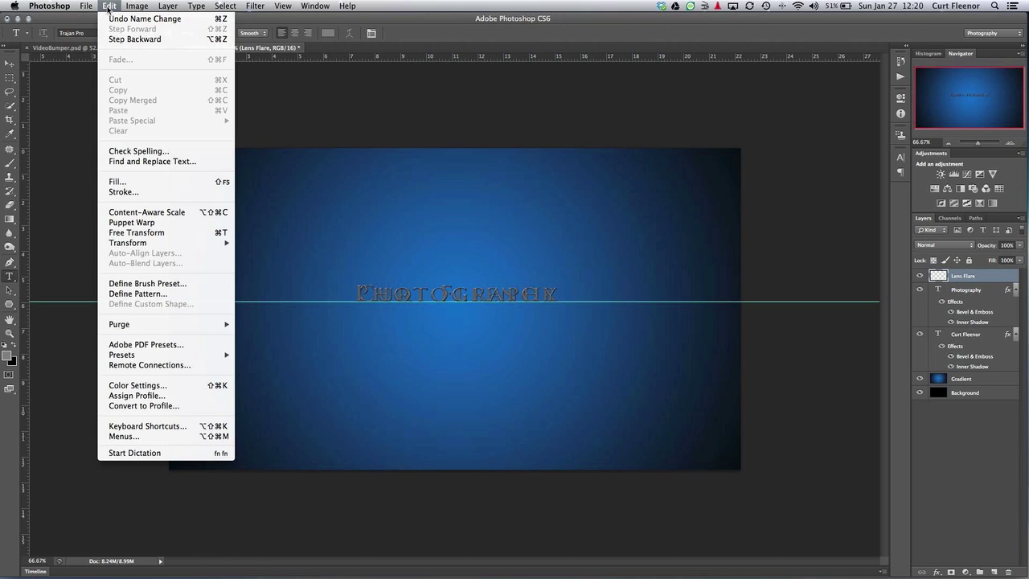
click(140, 181)
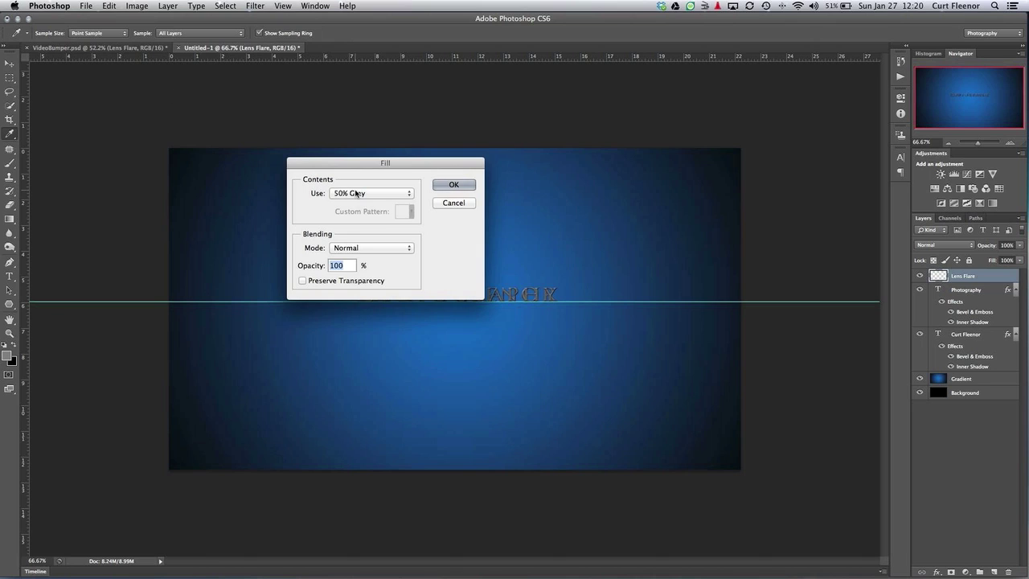
click(454, 186)
key(t)
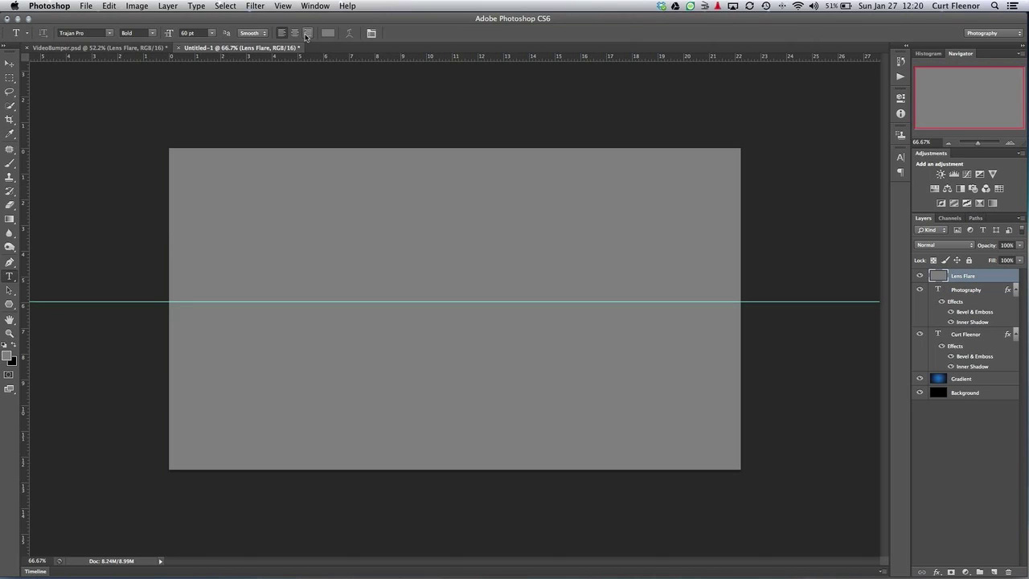
click(256, 6)
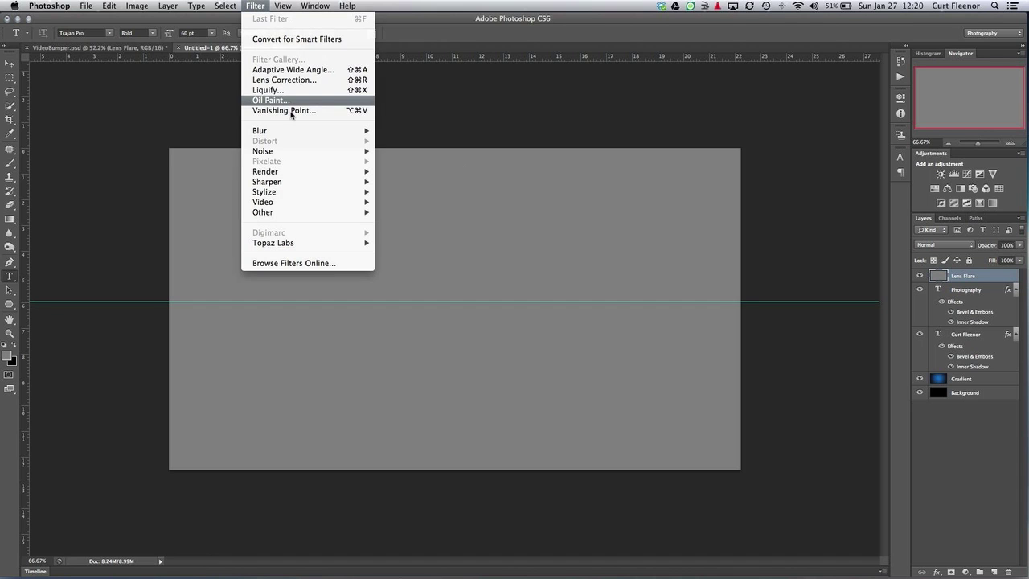
Render a 105mm Prime lens flare left of centre on the gray layer
mouse_move(287, 172)
click(412, 202)
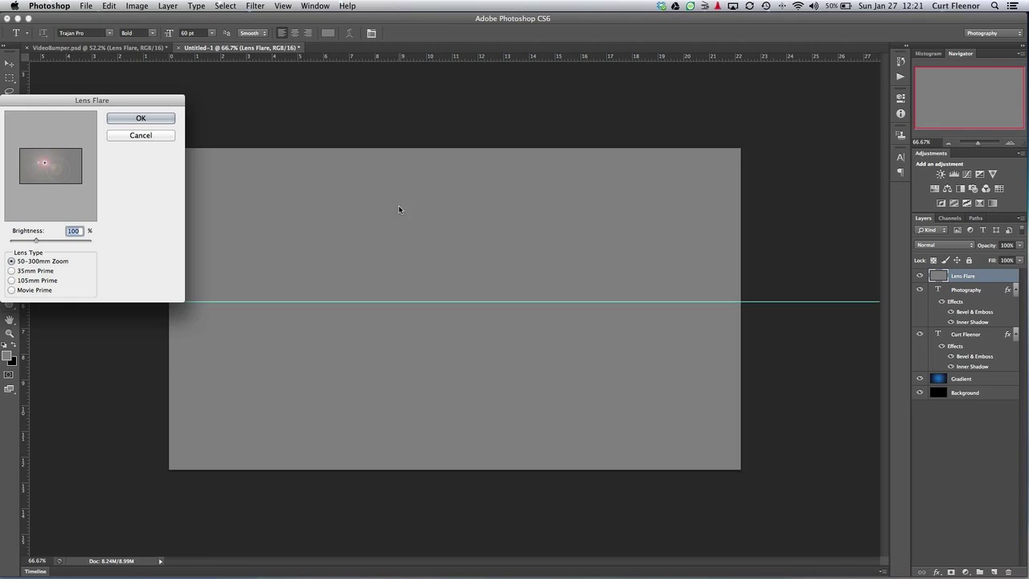
click(33, 281)
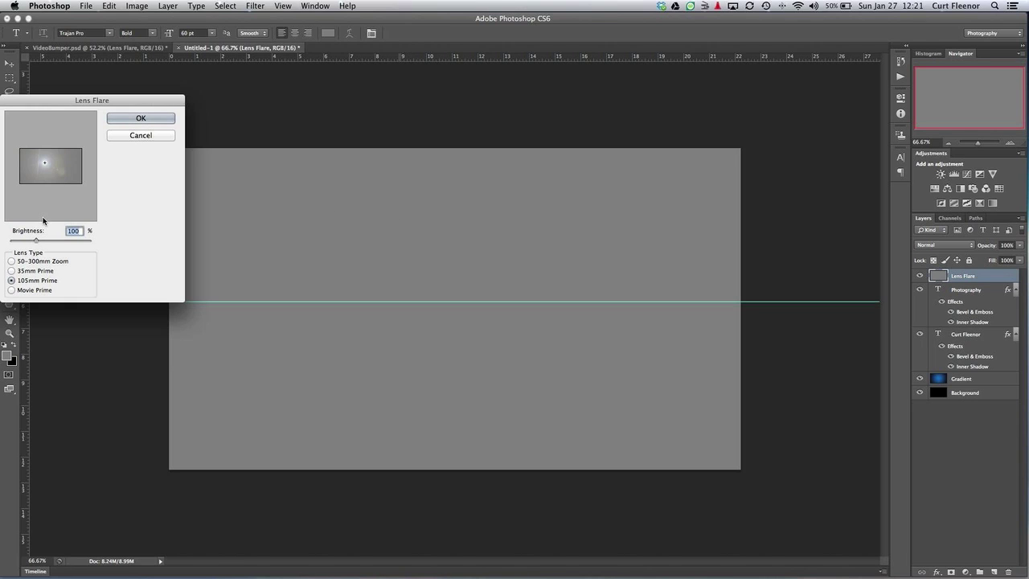
click(44, 165)
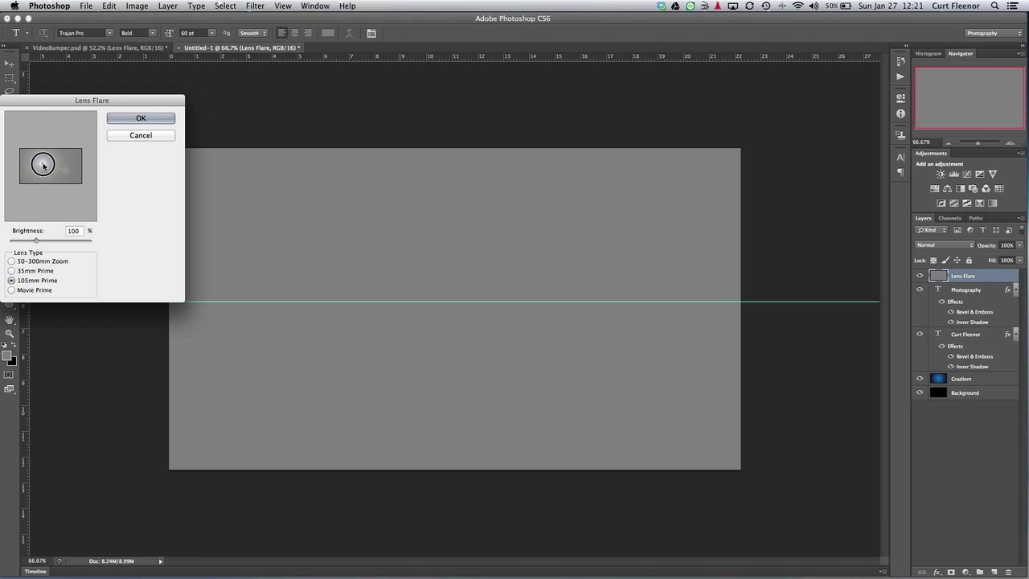
drag(43, 165, 41, 168)
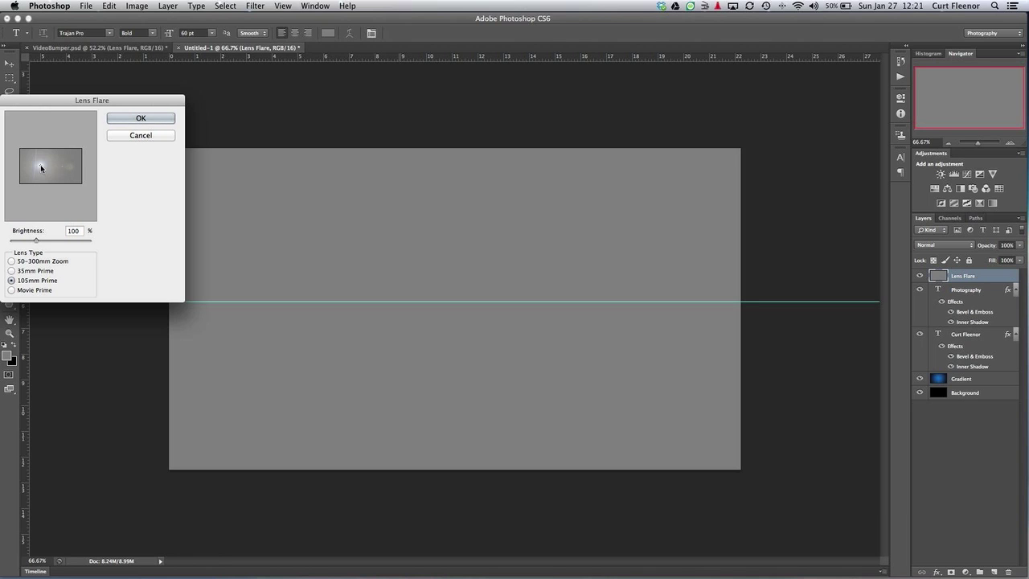
click(138, 124)
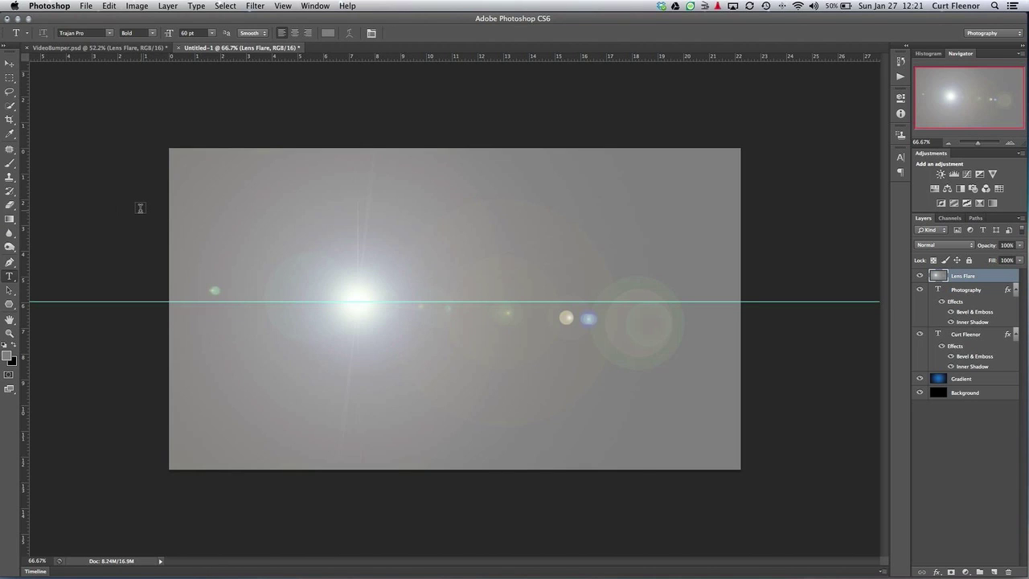
Rotate the Lens Flare layer slightly with Free Transform
click(9, 64)
click(753, 481)
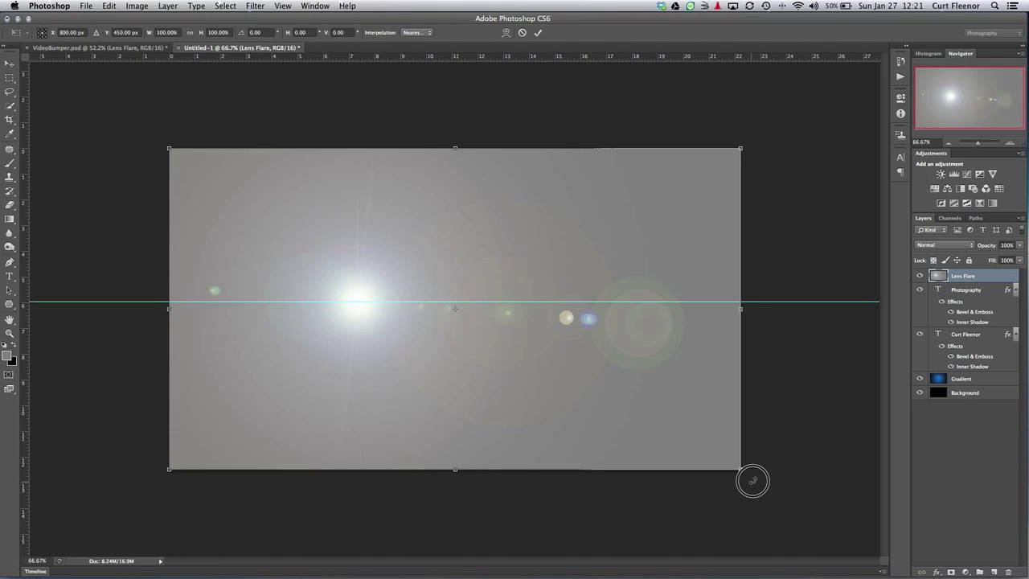
drag(753, 480, 770, 465)
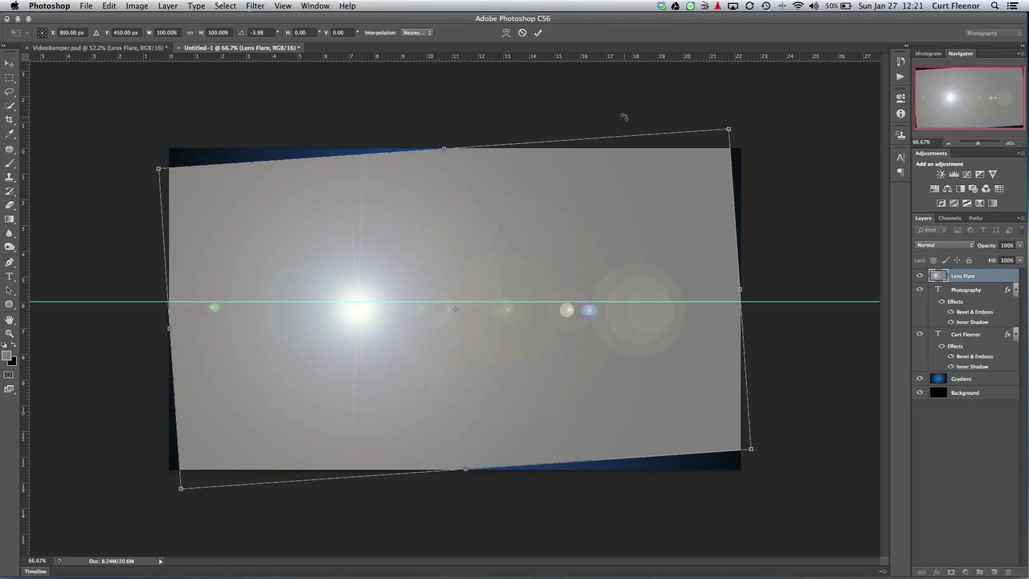
key(Return)
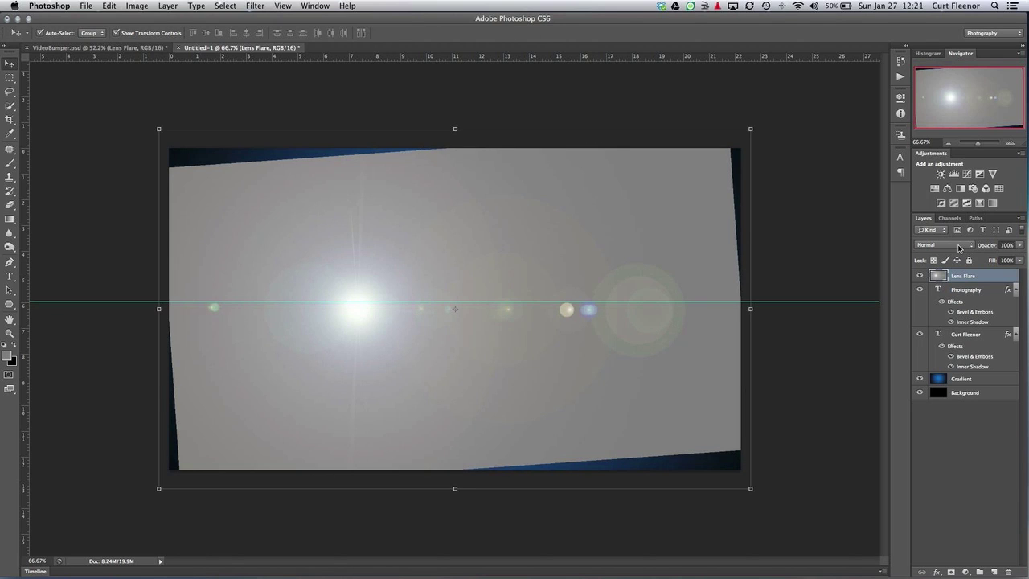
Set the Lens Flare layer's blend mode to Pin Light
click(958, 249)
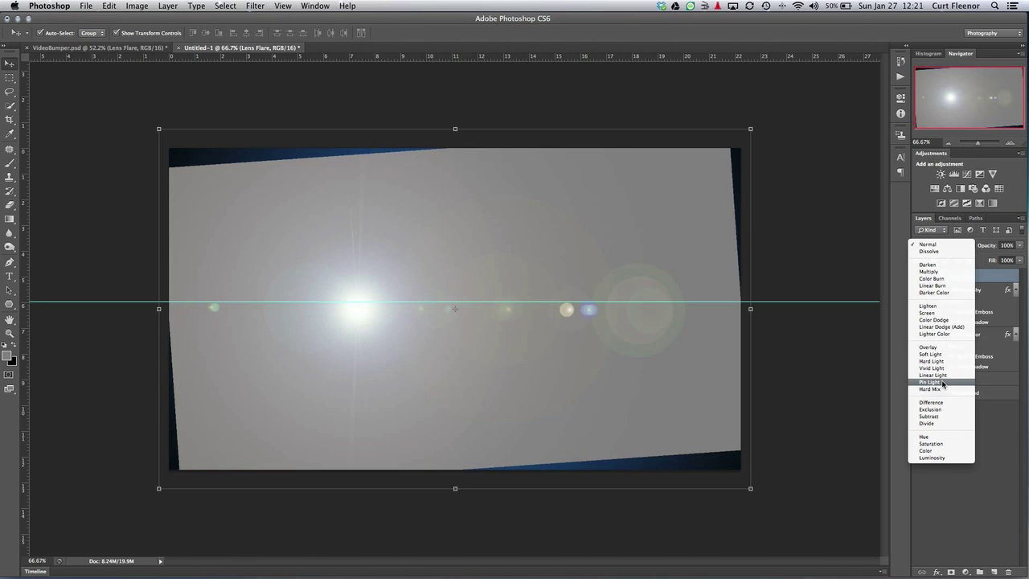
click(930, 382)
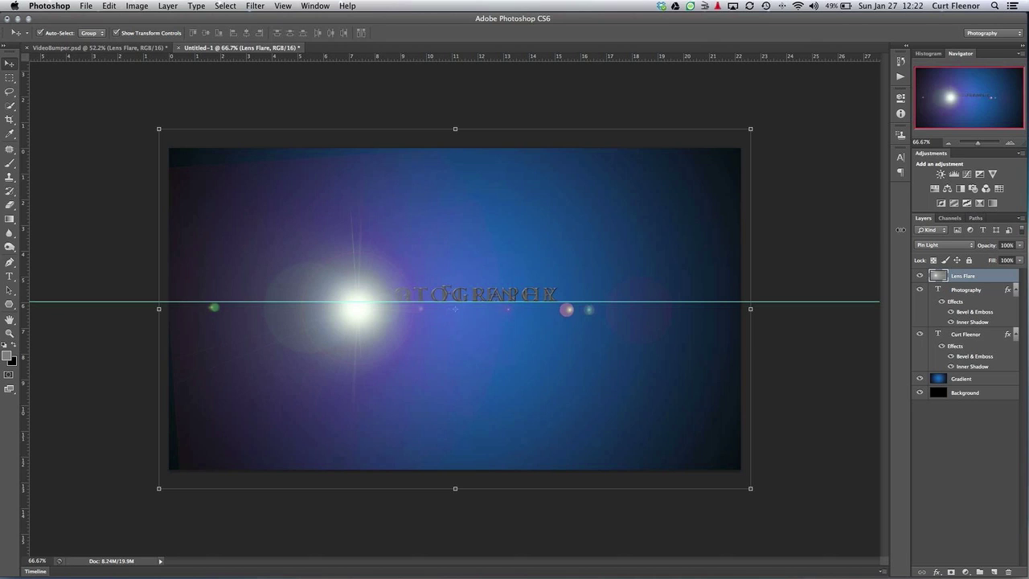
click(315, 7)
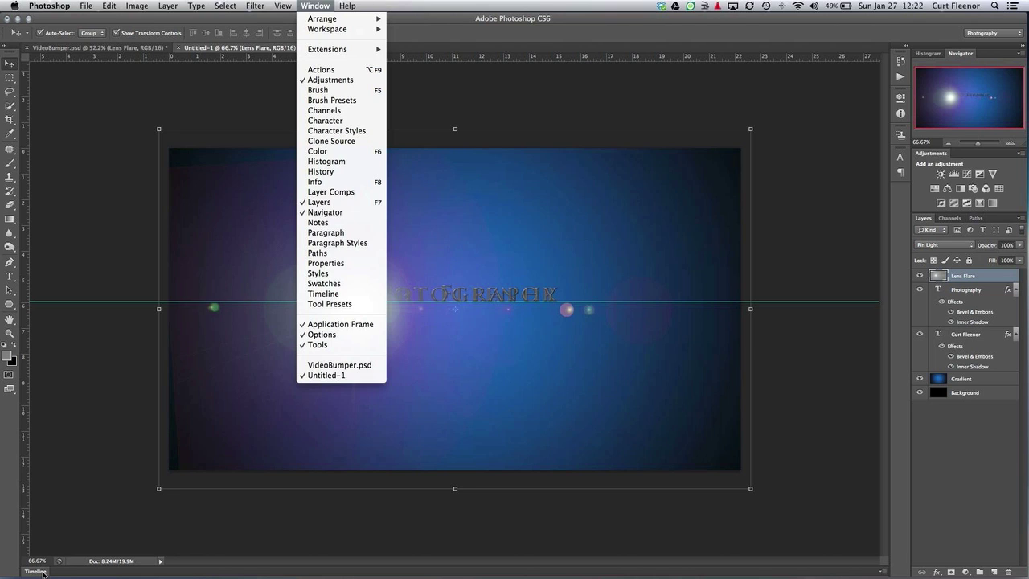
Create a video timeline so each of the five layers becomes a clip
click(43, 573)
click(43, 572)
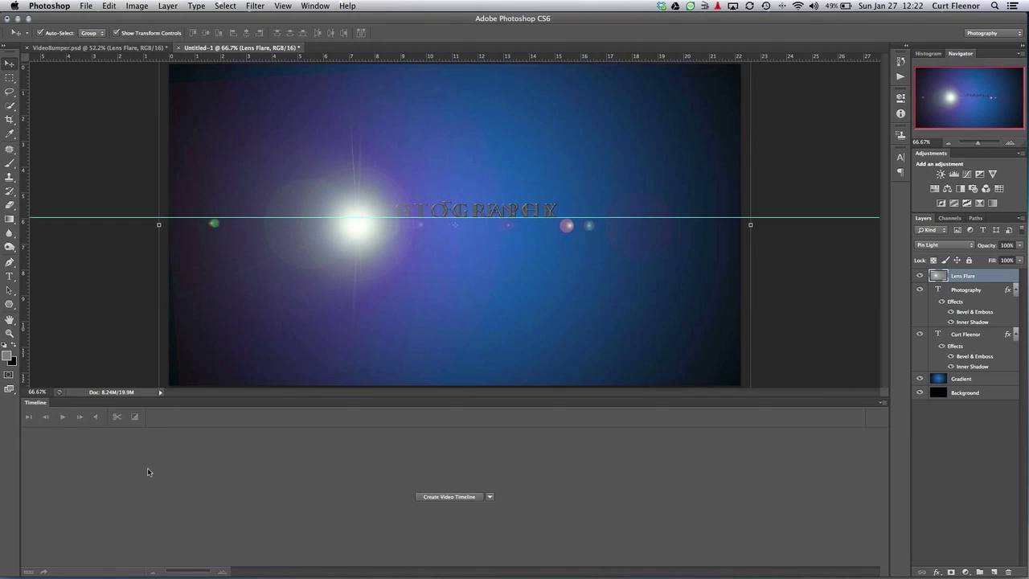
click(489, 497)
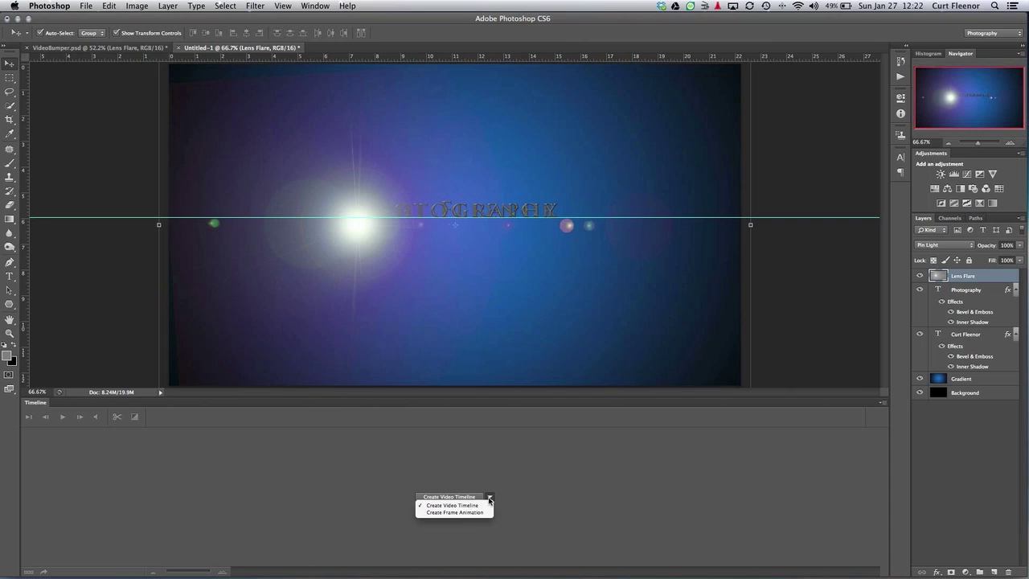
click(482, 504)
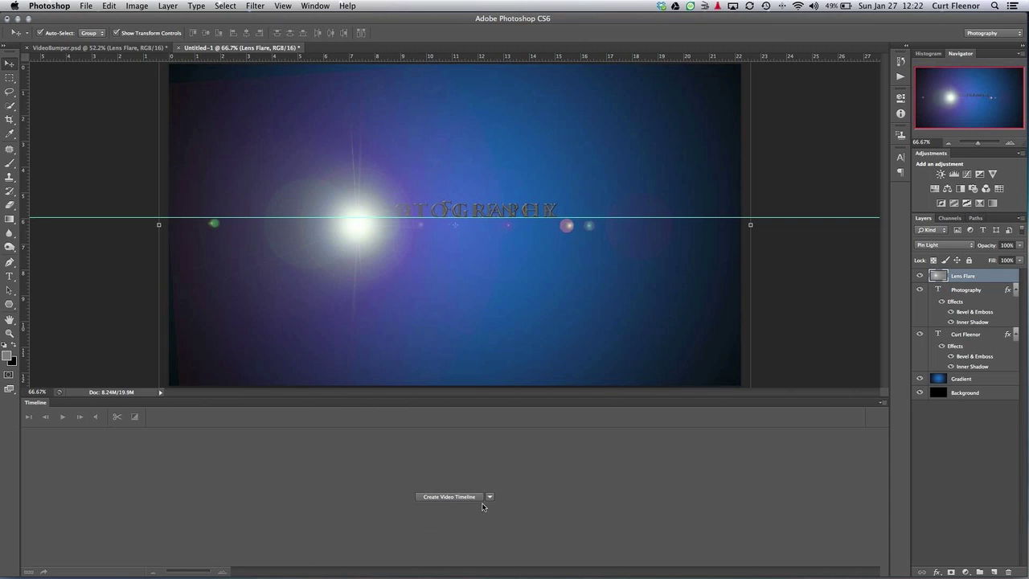
click(468, 498)
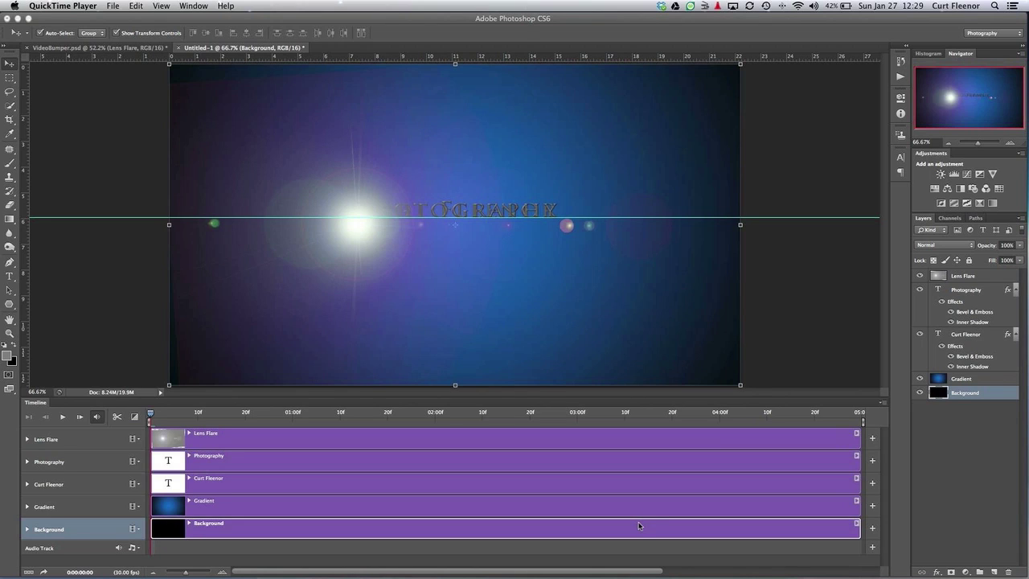
click(849, 527)
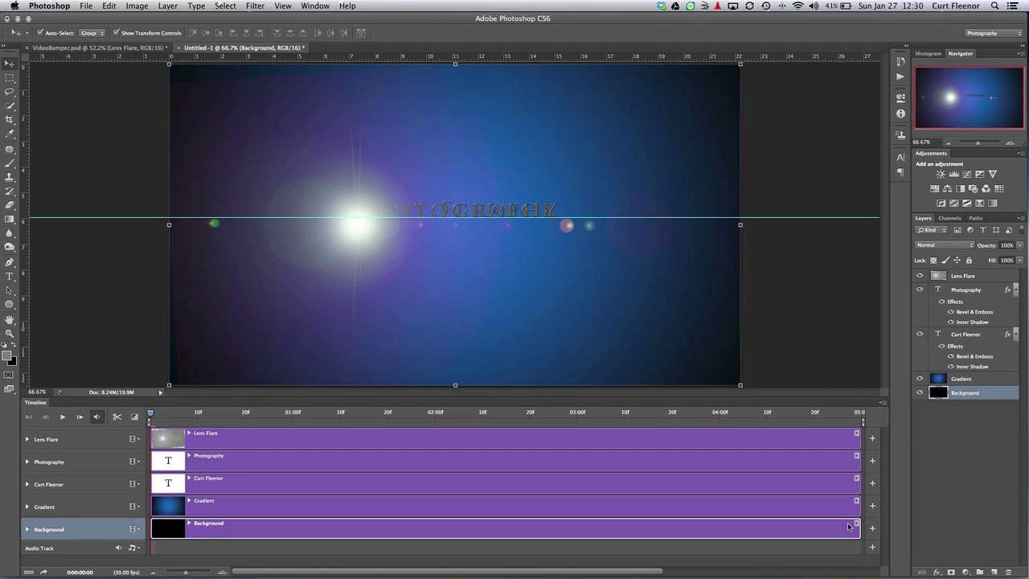
Trim the Gradient clip to run 00:07–04:19 and delay the name text clip's start
click(446, 508)
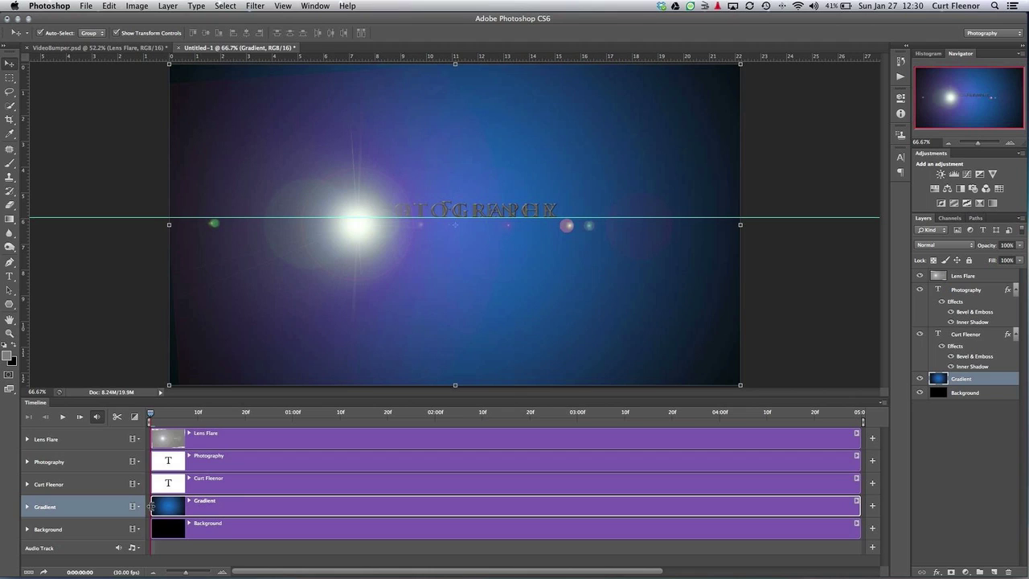
click(151, 505)
drag(151, 505, 194, 505)
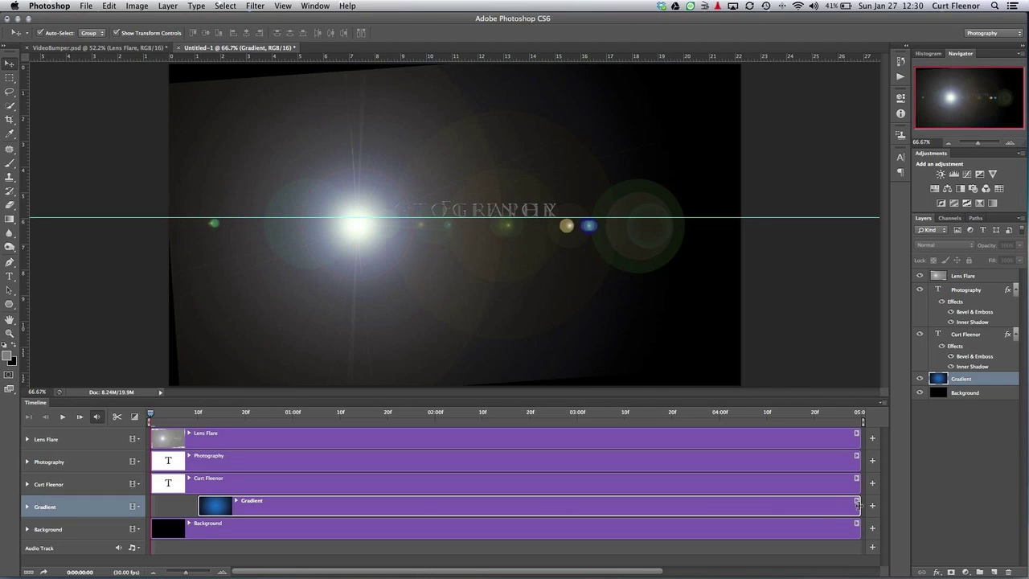
drag(858, 503, 766, 508)
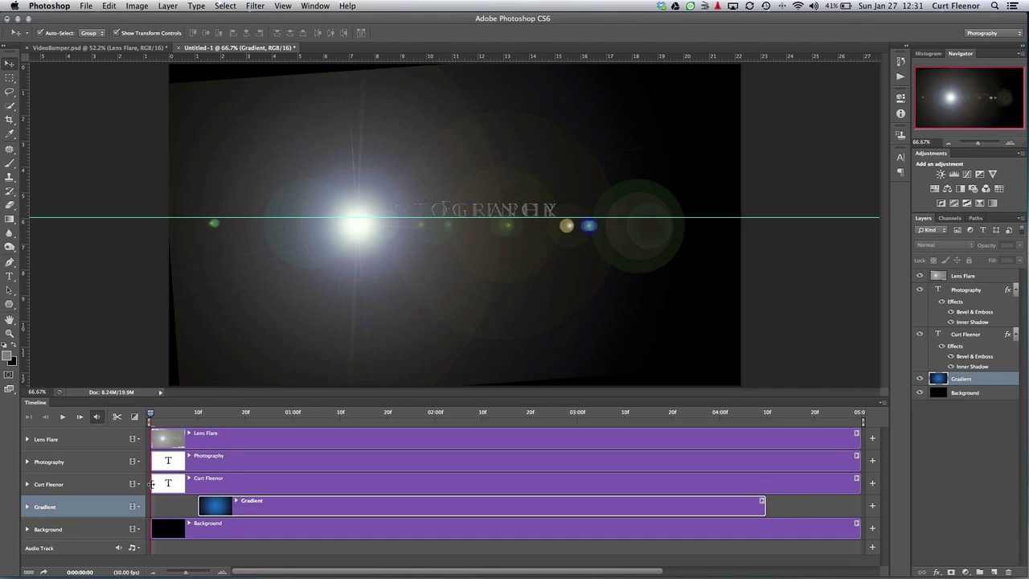
drag(151, 483, 241, 482)
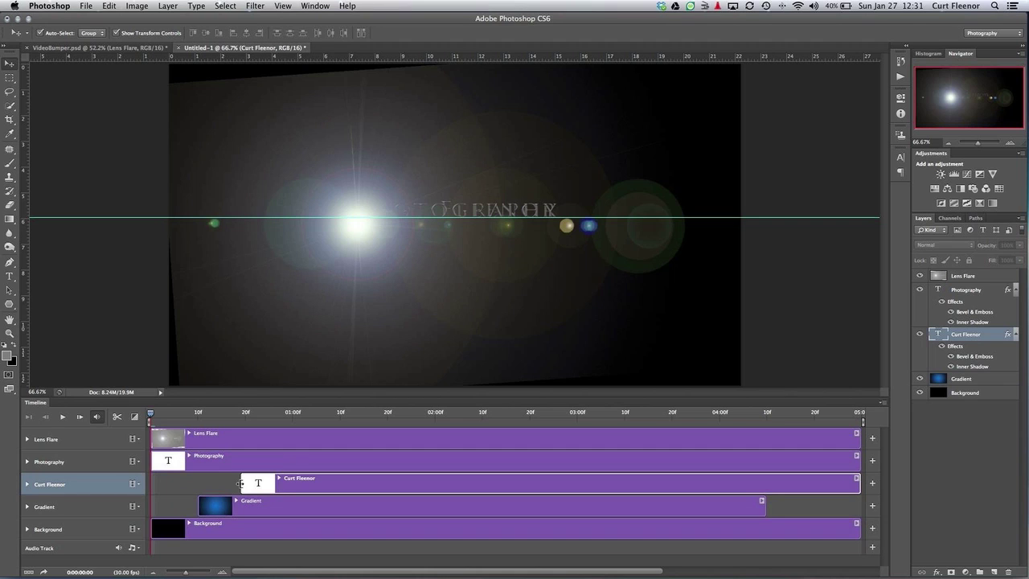
Move the Photography clip to start at 20f and end the name text clip at 04:23
drag(151, 462, 163, 461)
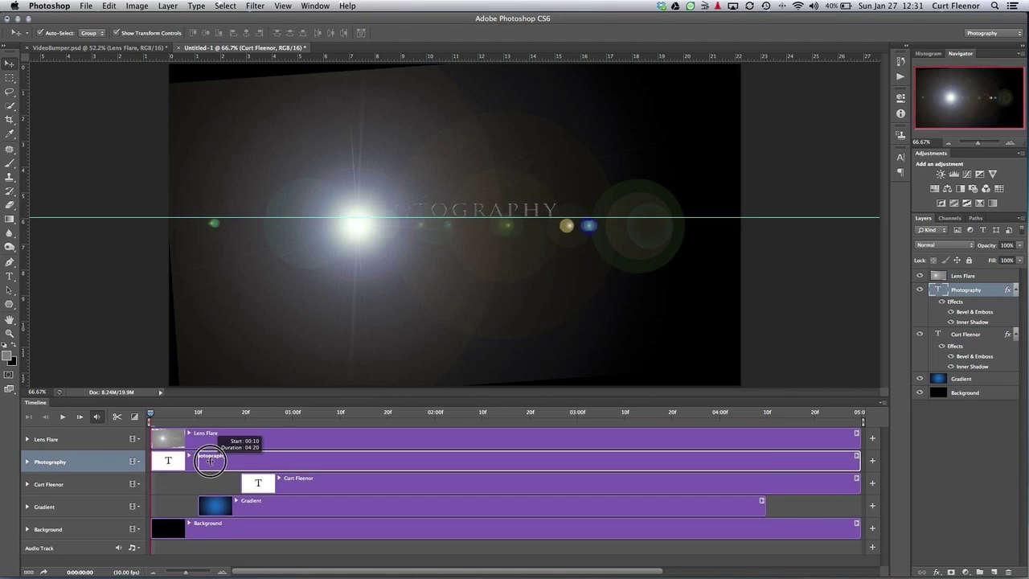
drag(210, 460, 251, 461)
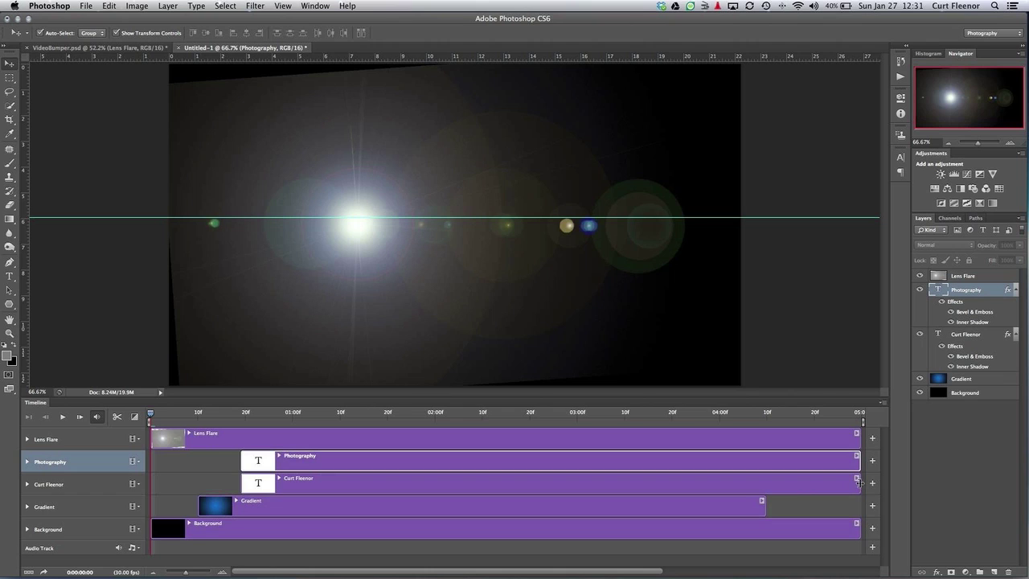
drag(857, 482, 822, 464)
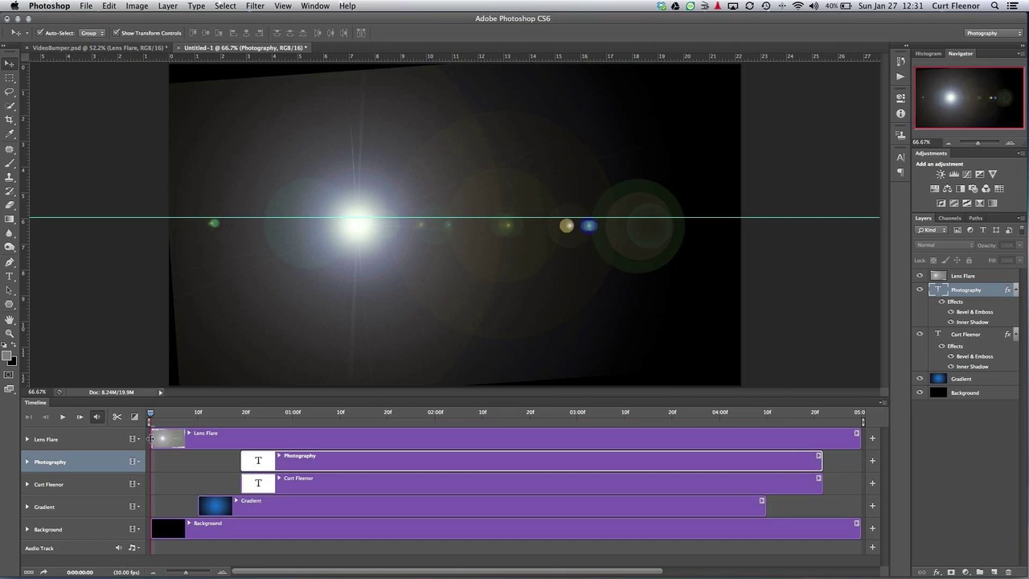
Trim the Lens Flare clip to span roughly 01:09 to 03:00
drag(150, 438, 338, 439)
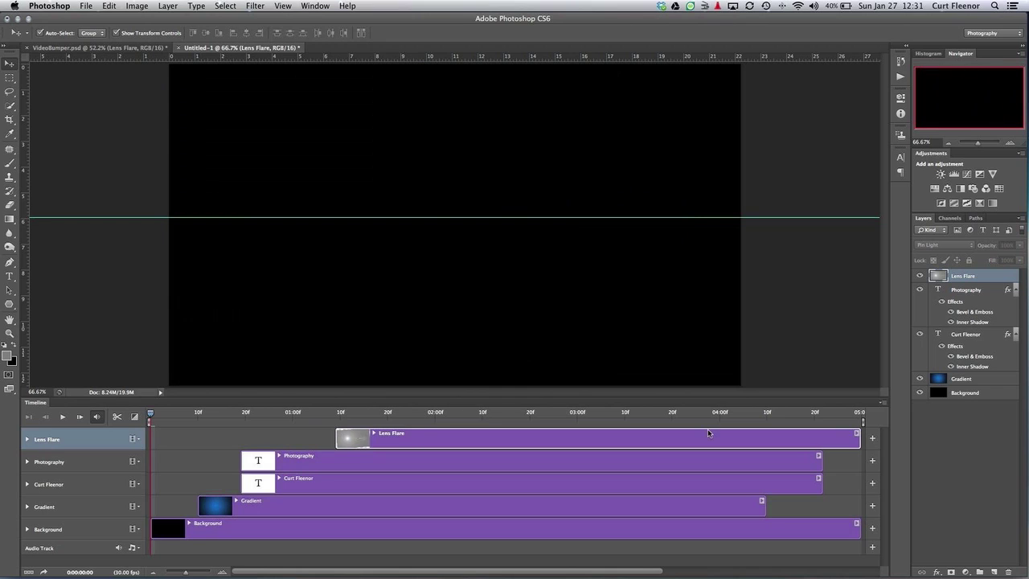
drag(858, 436, 580, 438)
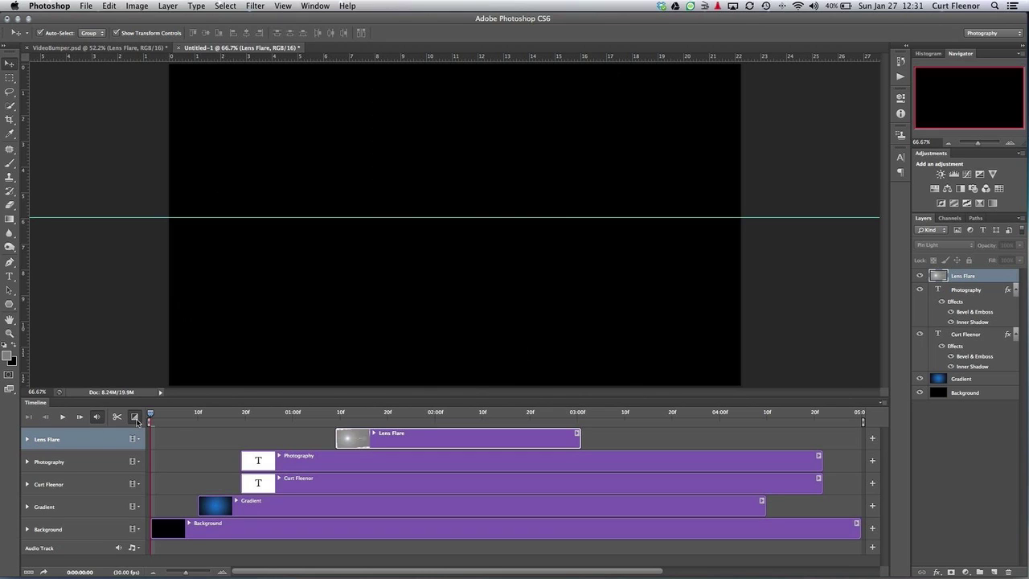
click(135, 418)
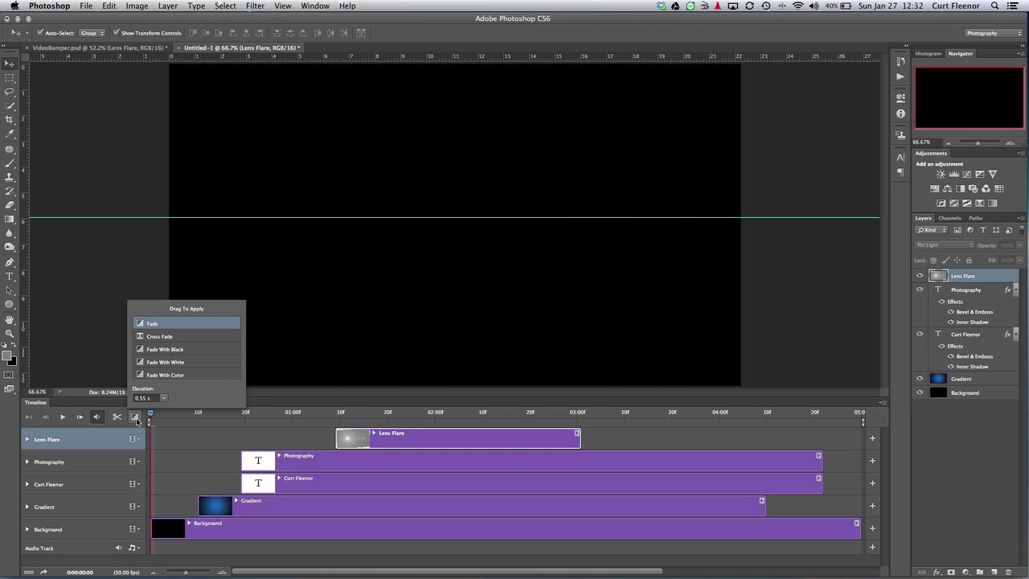
With a 0.55 s duration, add Fade ins to the Photography, name text and Gradient clips
click(163, 397)
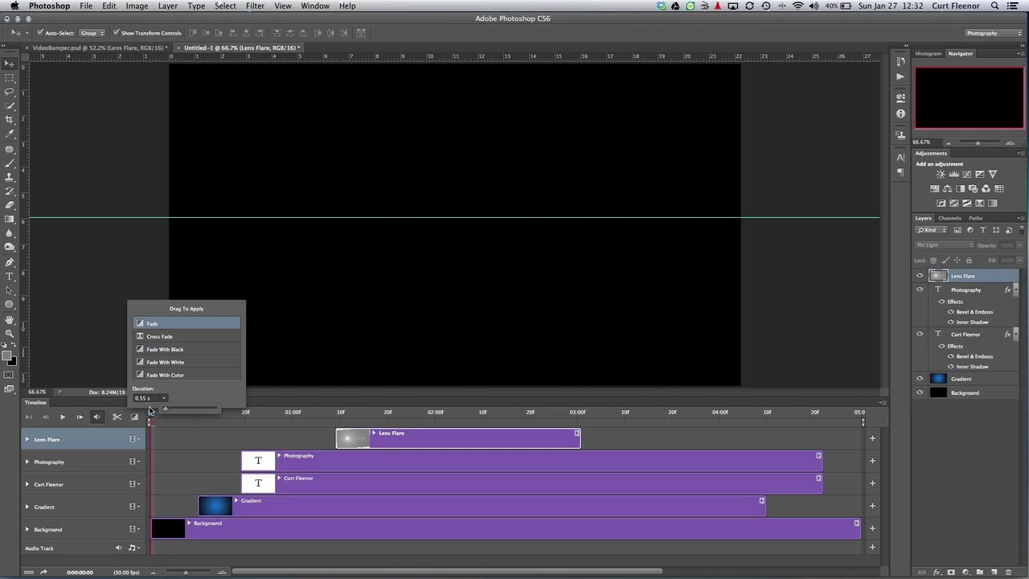
click(191, 400)
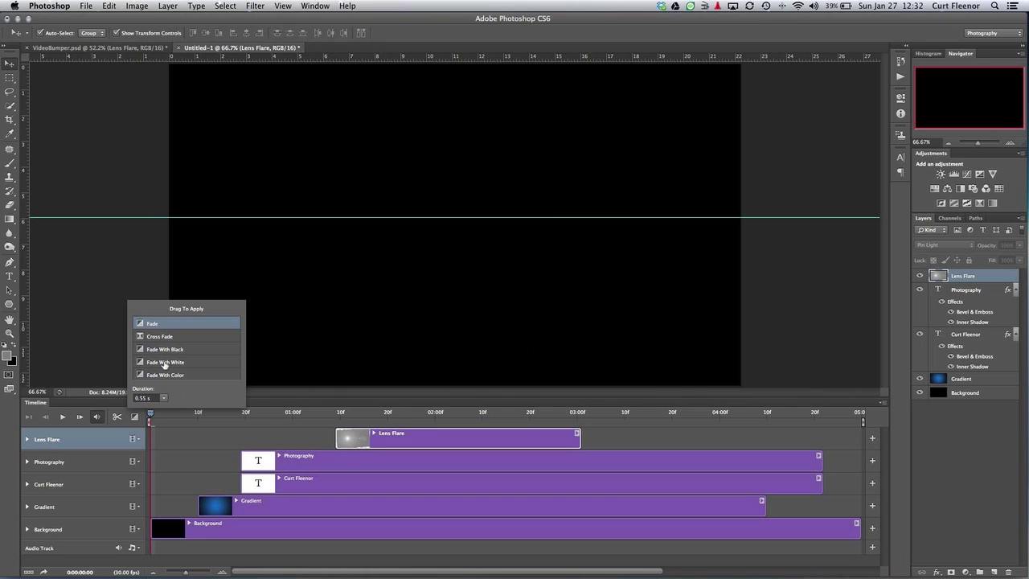
drag(142, 329, 289, 465)
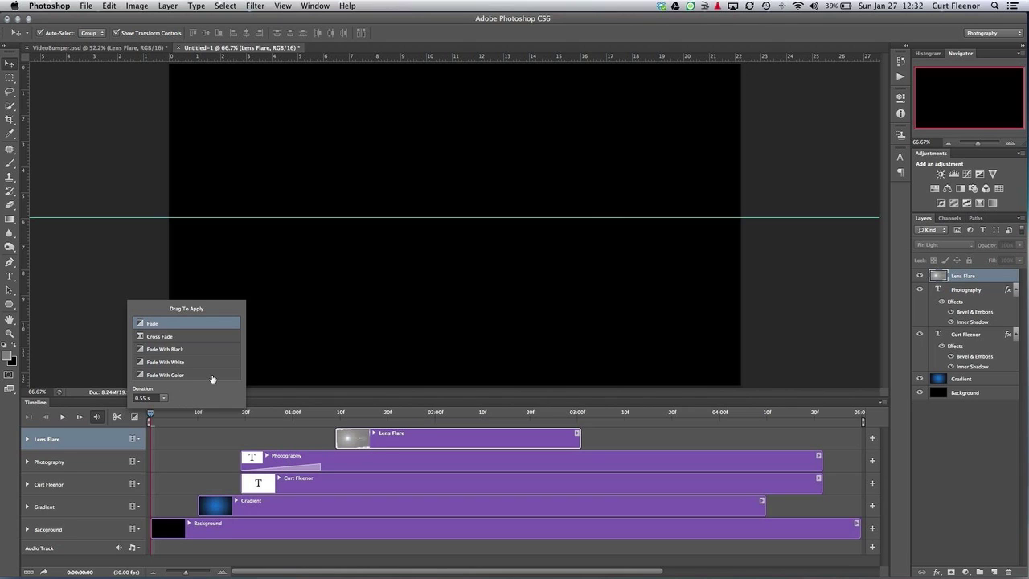
drag(137, 327, 286, 483)
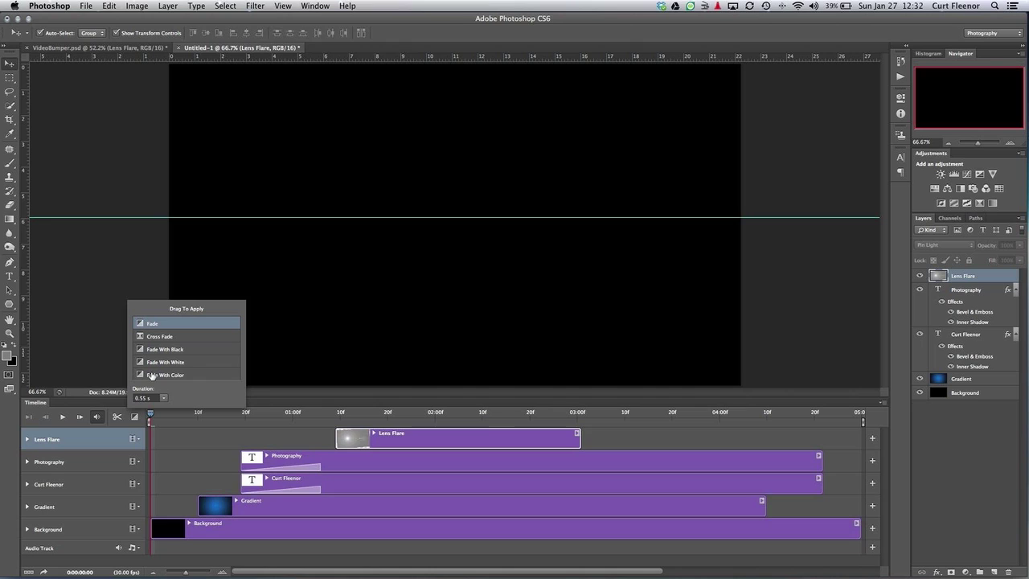
drag(191, 368, 236, 496)
Add Fade outs to the Photography, name text and Gradient clip ends, then check the Photography fade-in's settings
drag(310, 354, 770, 471)
drag(143, 324, 767, 482)
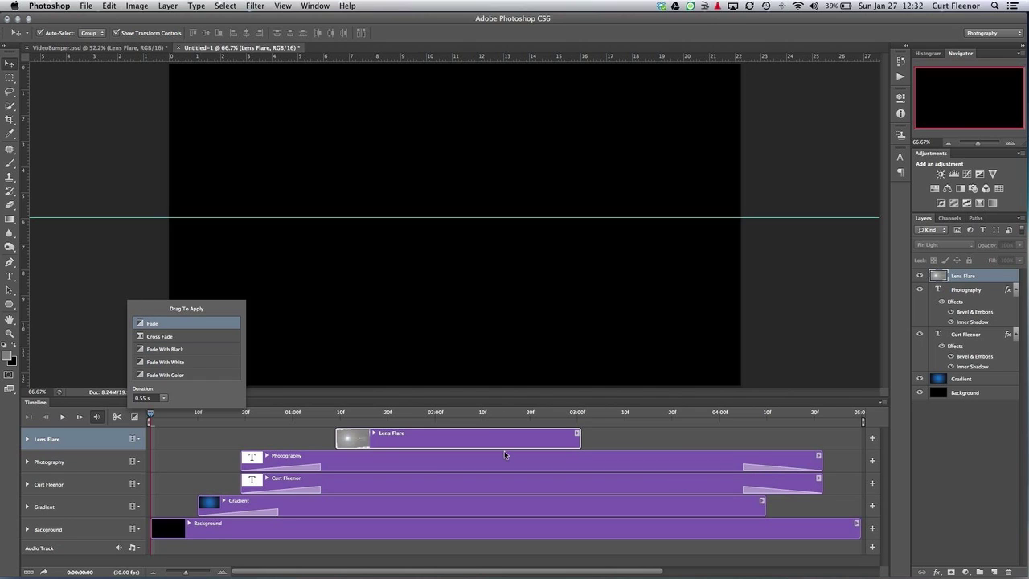
drag(140, 326, 753, 509)
click(360, 504)
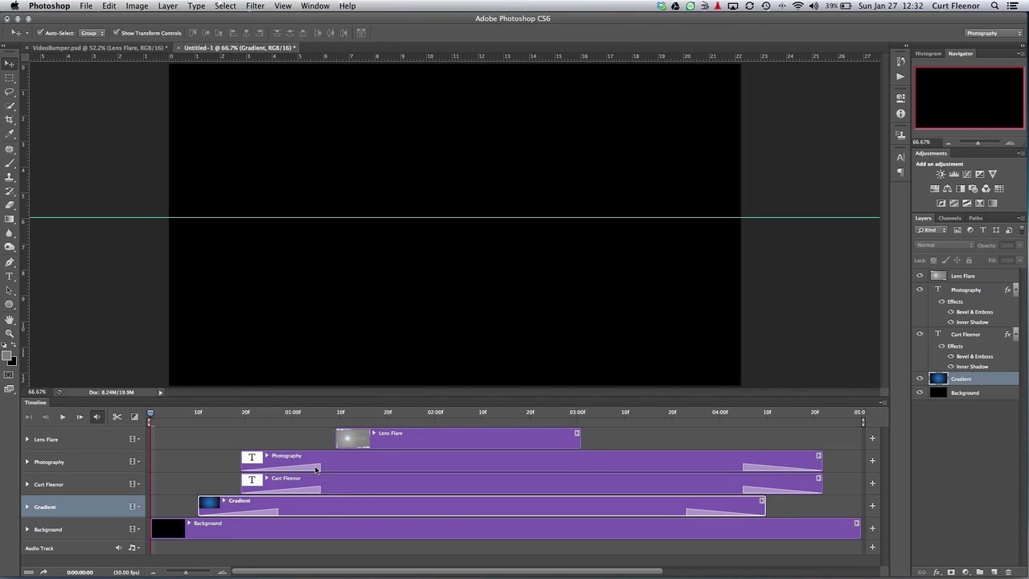
click(312, 468)
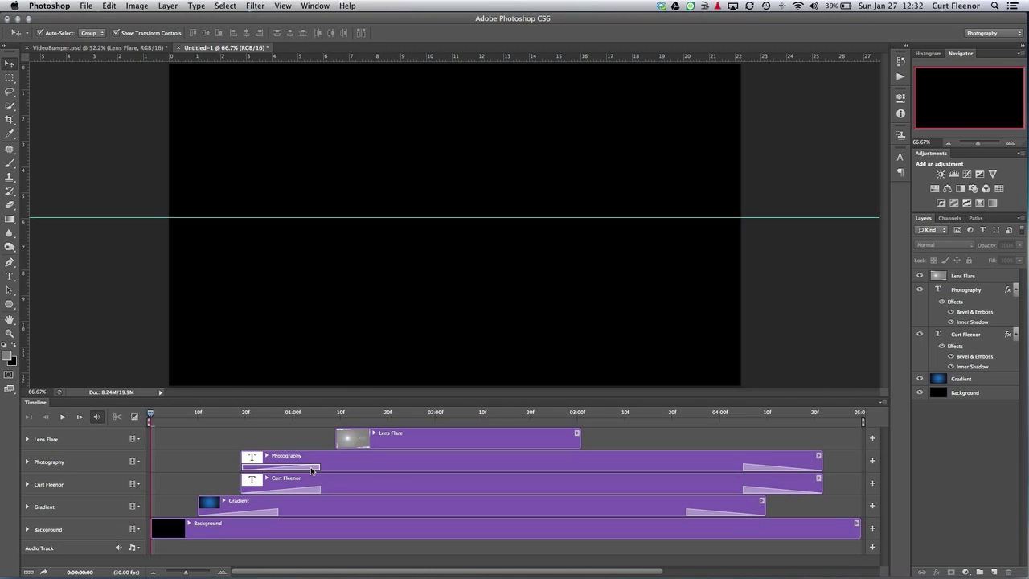
right_click(312, 468)
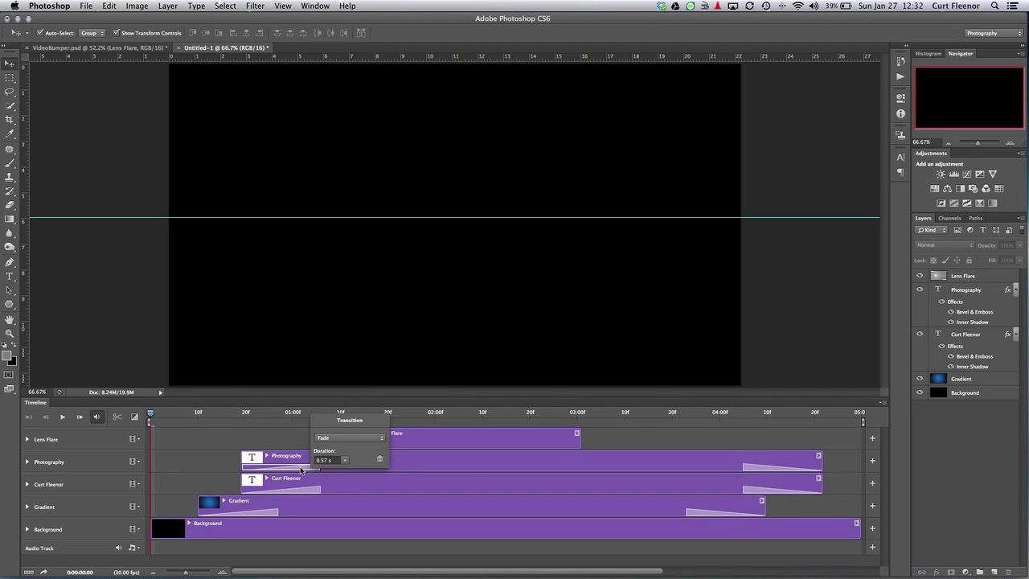
click(302, 470)
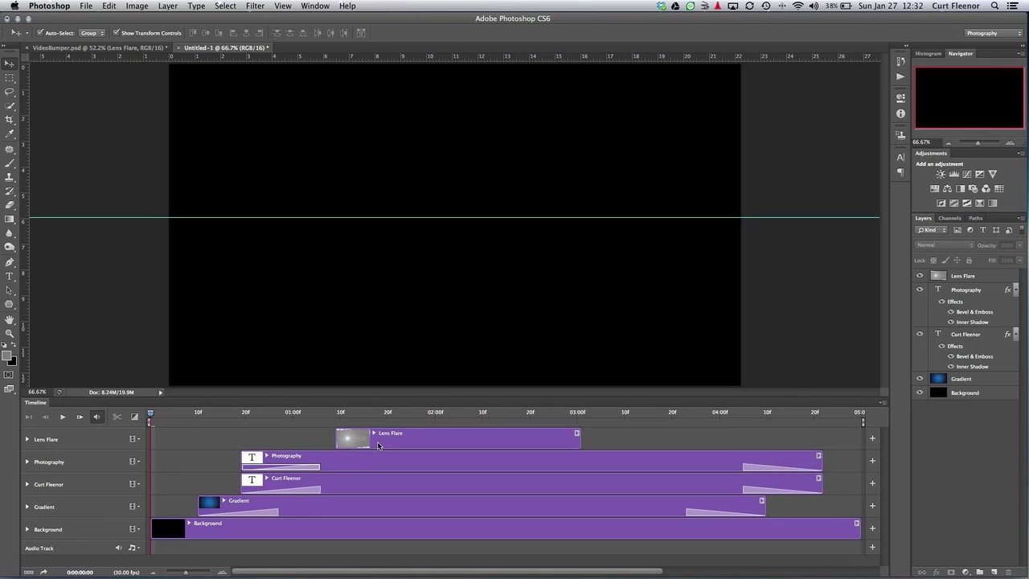
At the Lens Flare clip's start near 01:09, set opacity to 15% and add an Opacity keyframe
click(27, 440)
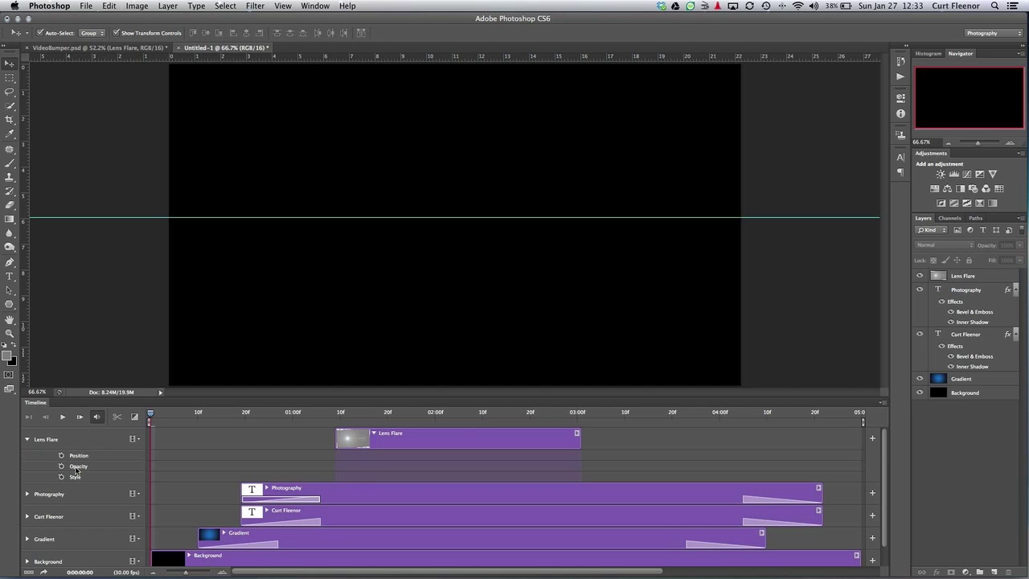
click(463, 435)
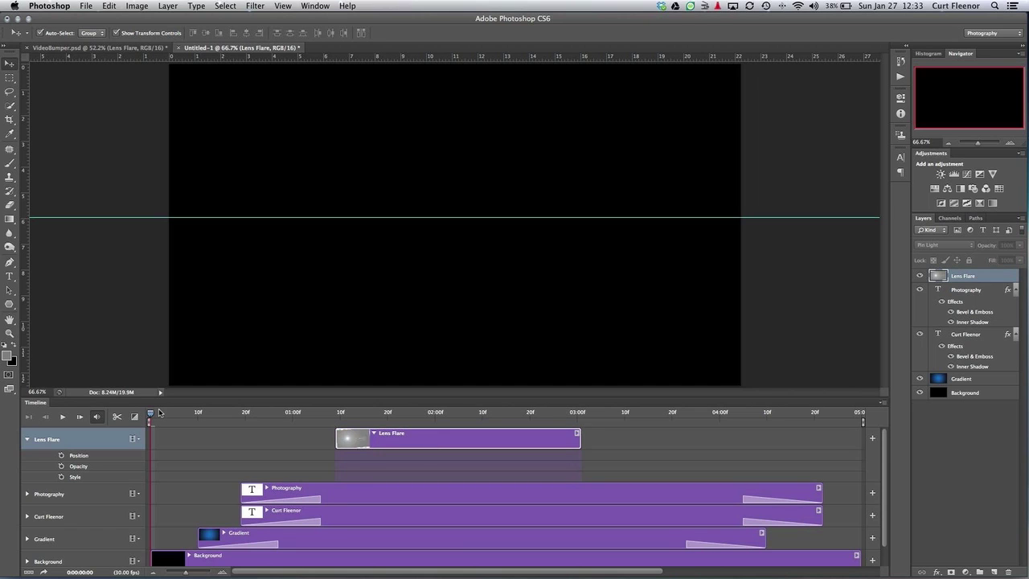
drag(150, 414, 336, 413)
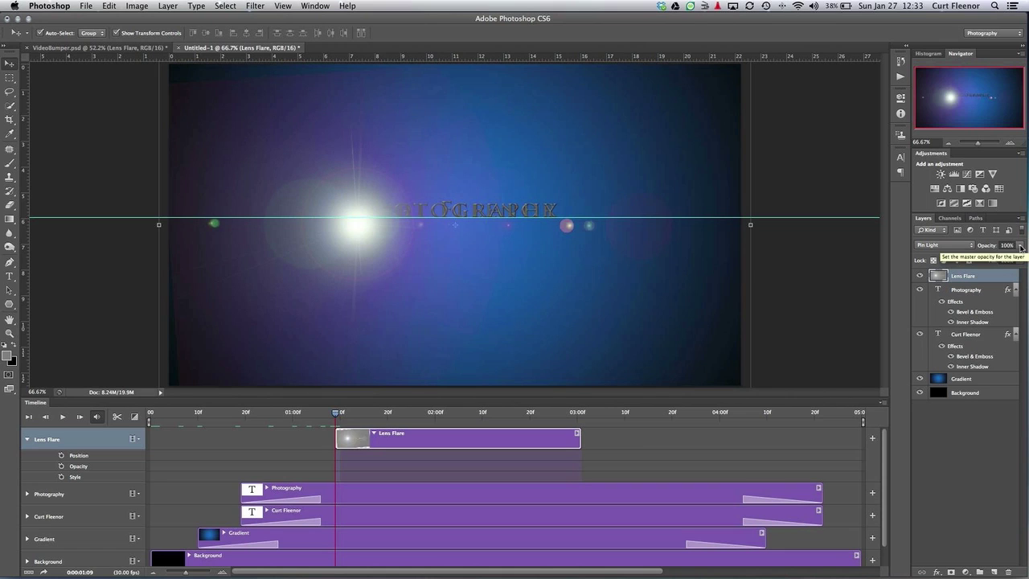
click(1020, 247)
drag(1021, 259, 977, 261)
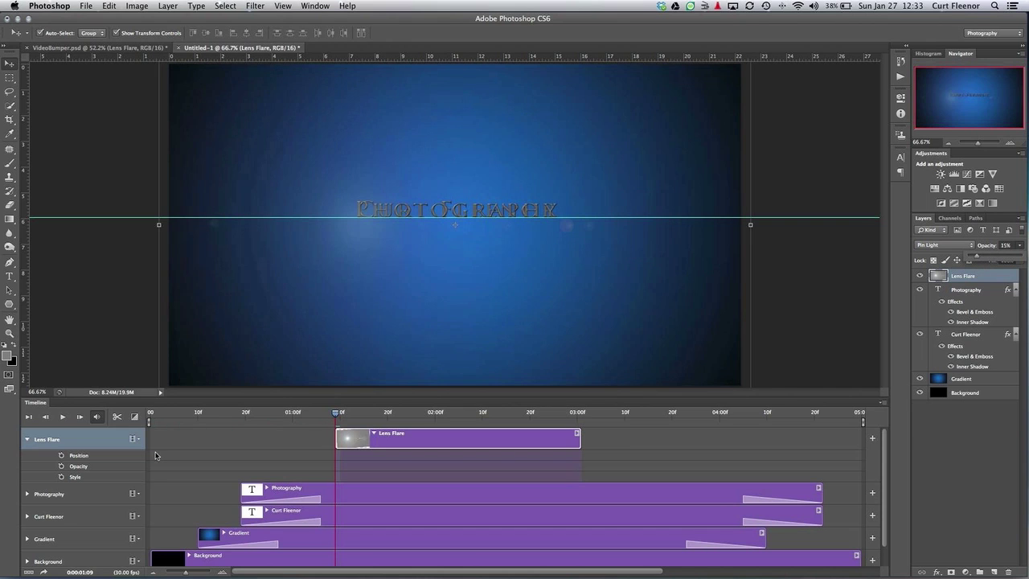
click(61, 466)
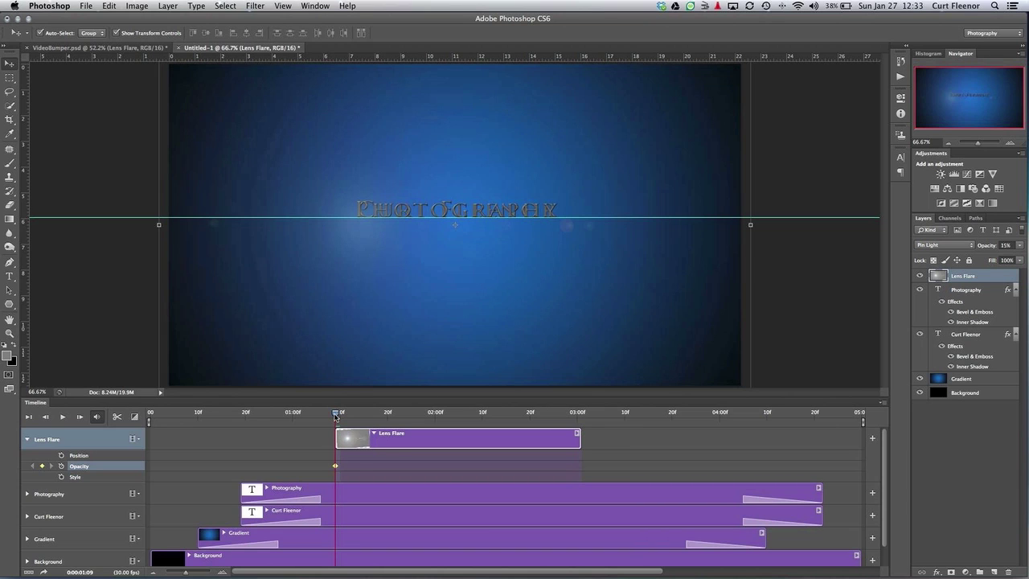
Keyframe Lens Flare opacity up to 70% around 2:11 and back down to 15% at 3:00
drag(335, 415, 487, 416)
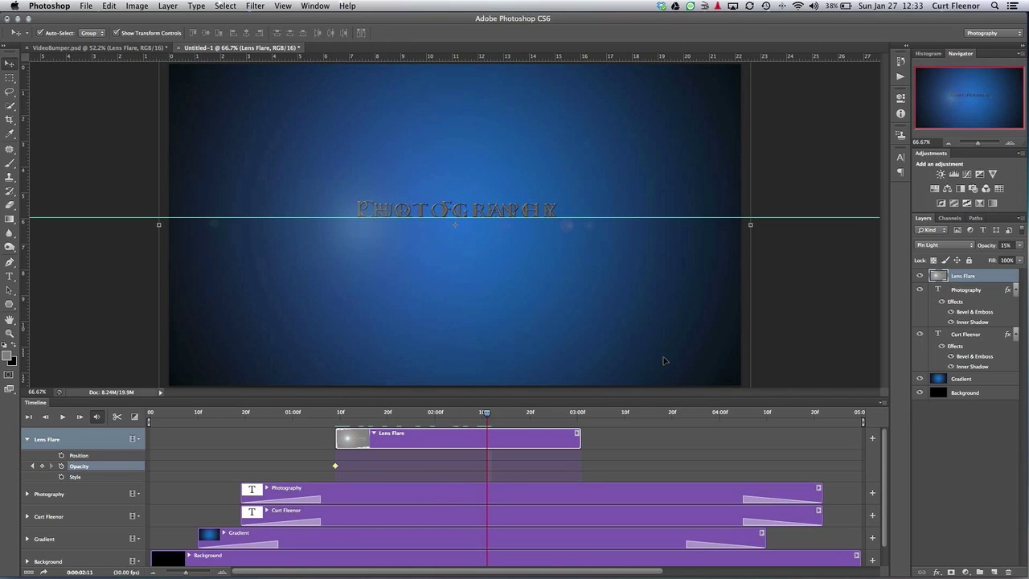
click(1019, 246)
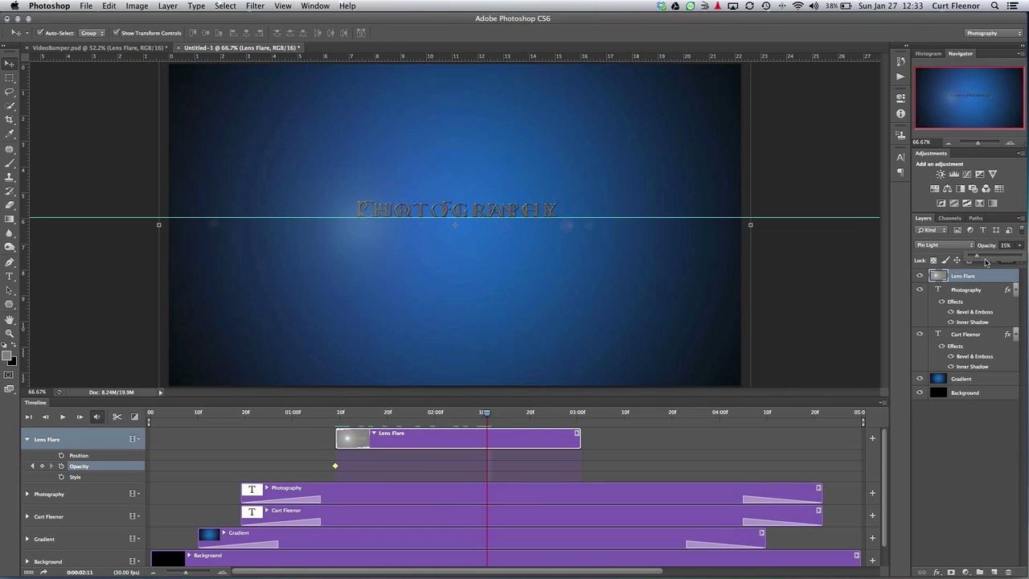
drag(982, 259, 1006, 259)
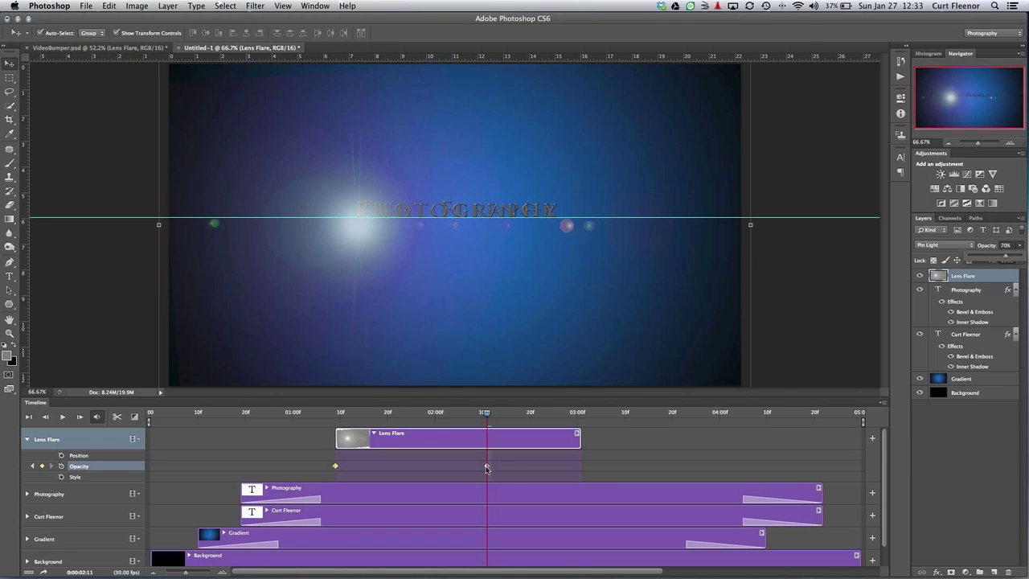
drag(486, 413, 577, 414)
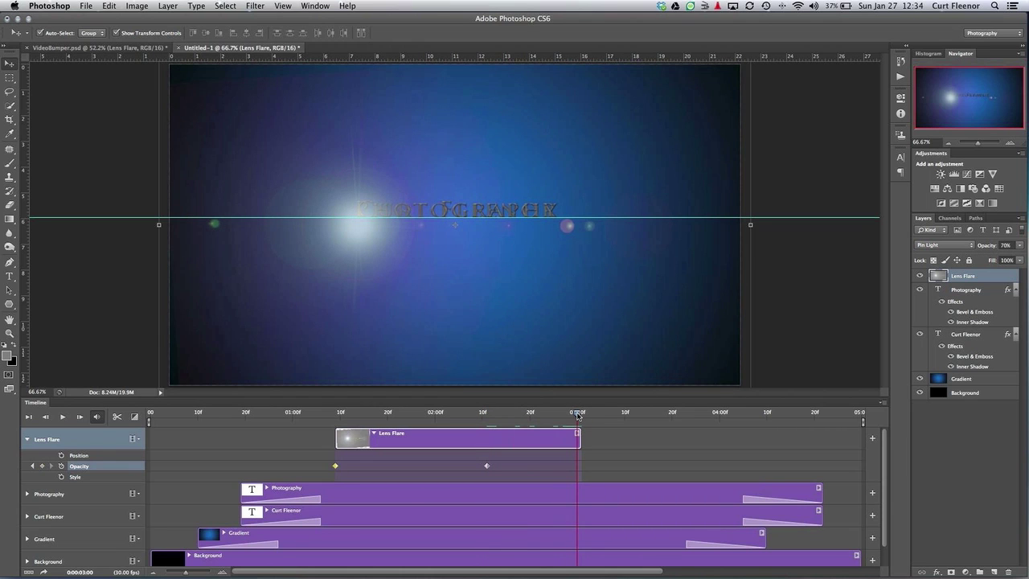
click(1019, 245)
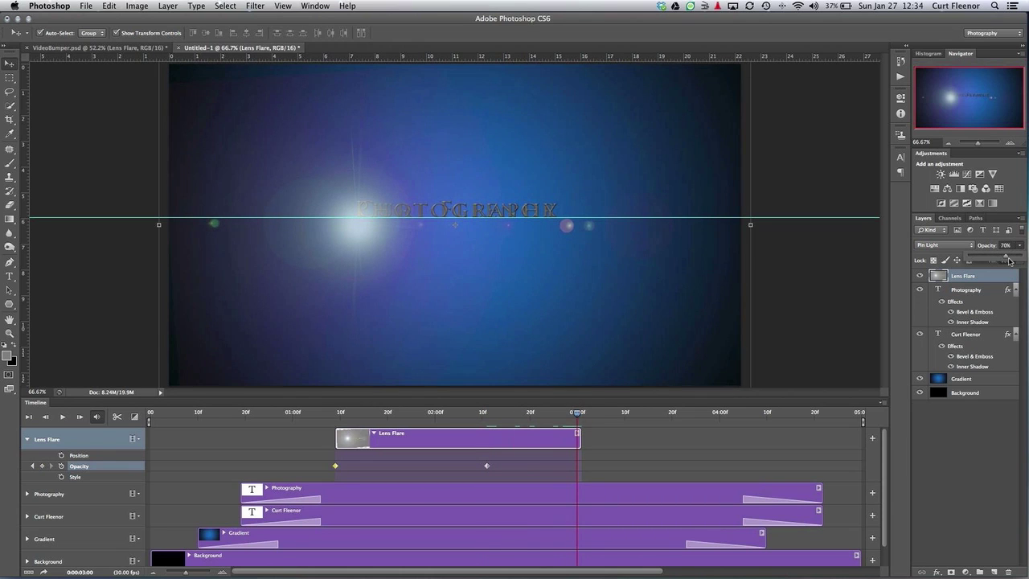
drag(1009, 261, 976, 261)
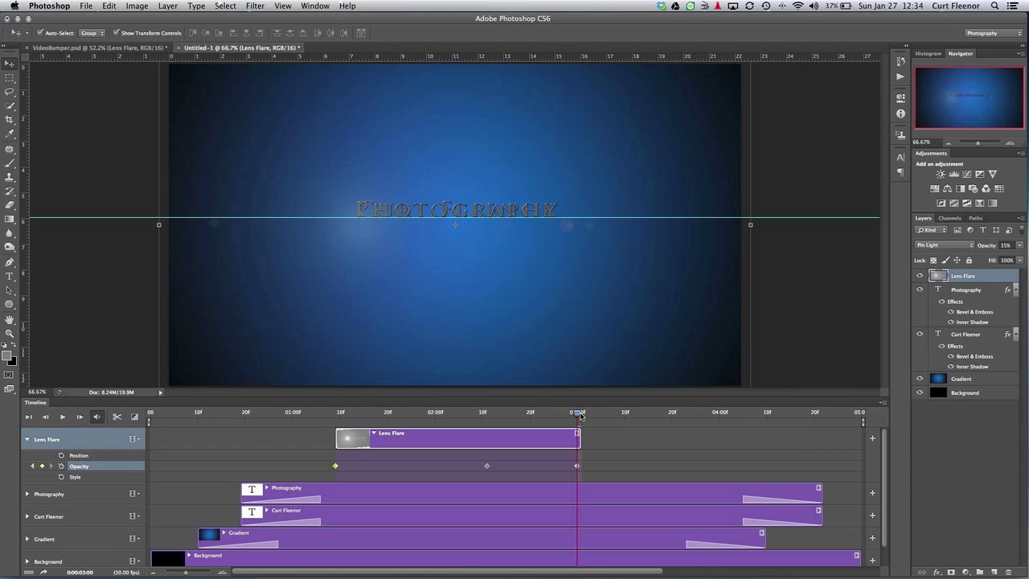
drag(579, 415, 335, 415)
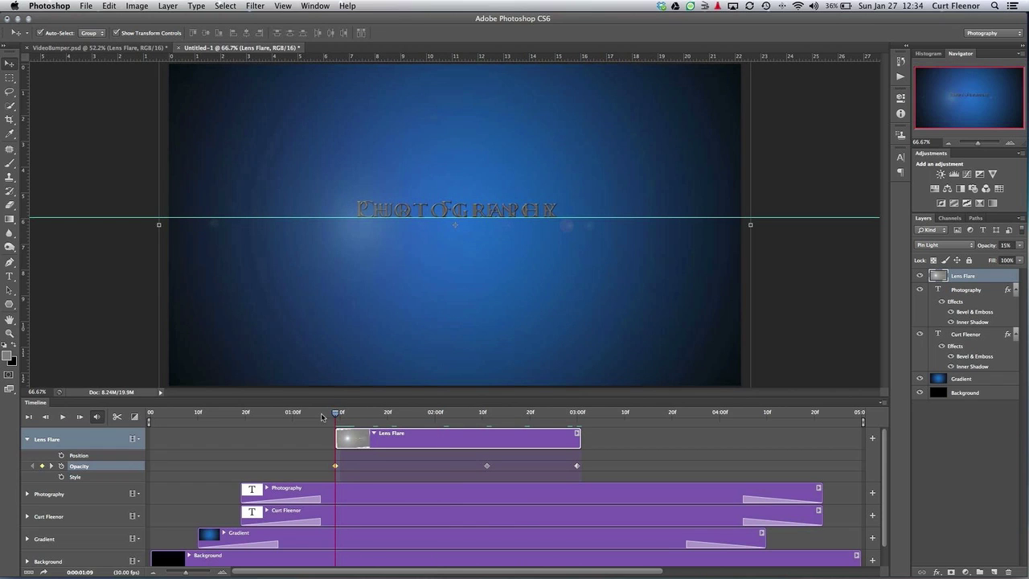
Keyframe the lens flare's position at the clip start, then shift it right at 3:00
click(61, 455)
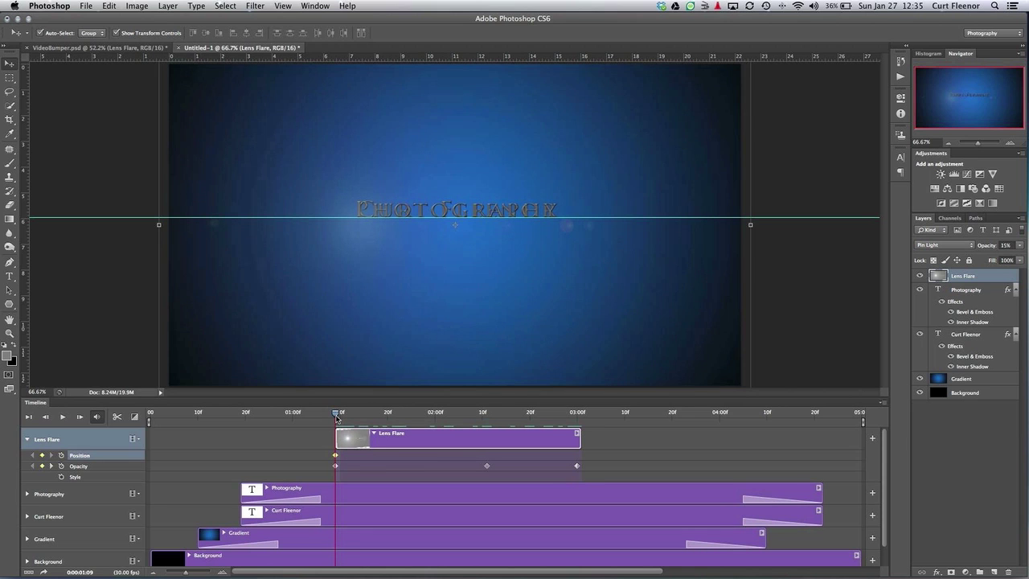
drag(336, 417, 576, 419)
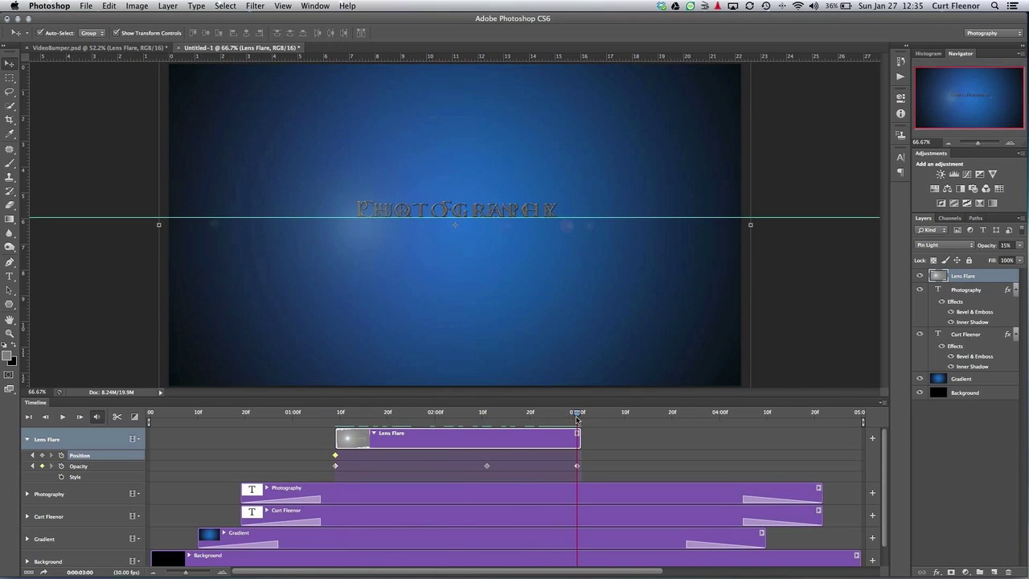
click(361, 261)
drag(361, 261, 526, 263)
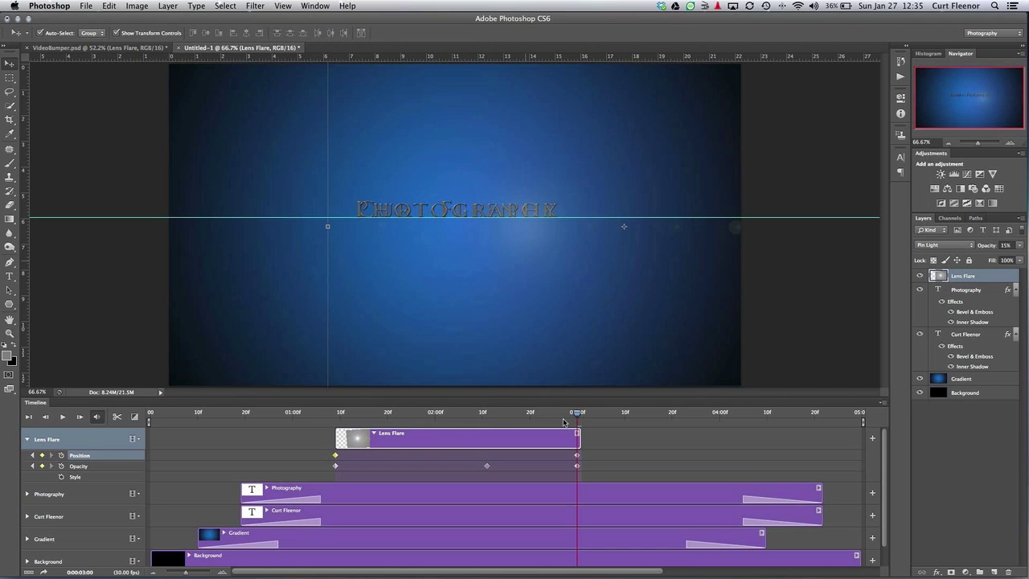
drag(578, 417, 336, 424)
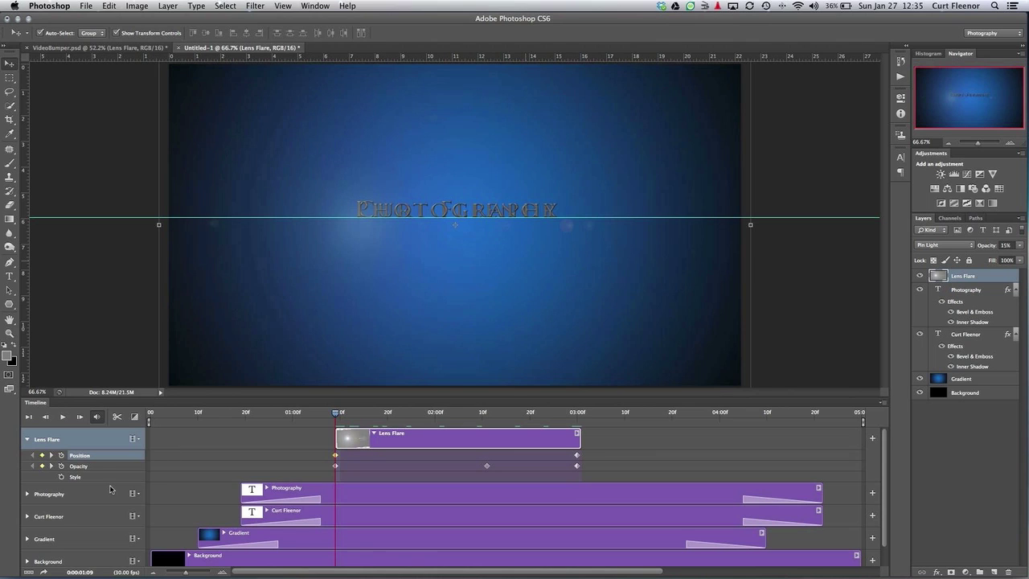
Keyframe Photography text opacity from 15% at 0:19 up to 100% at 2:11
click(26, 494)
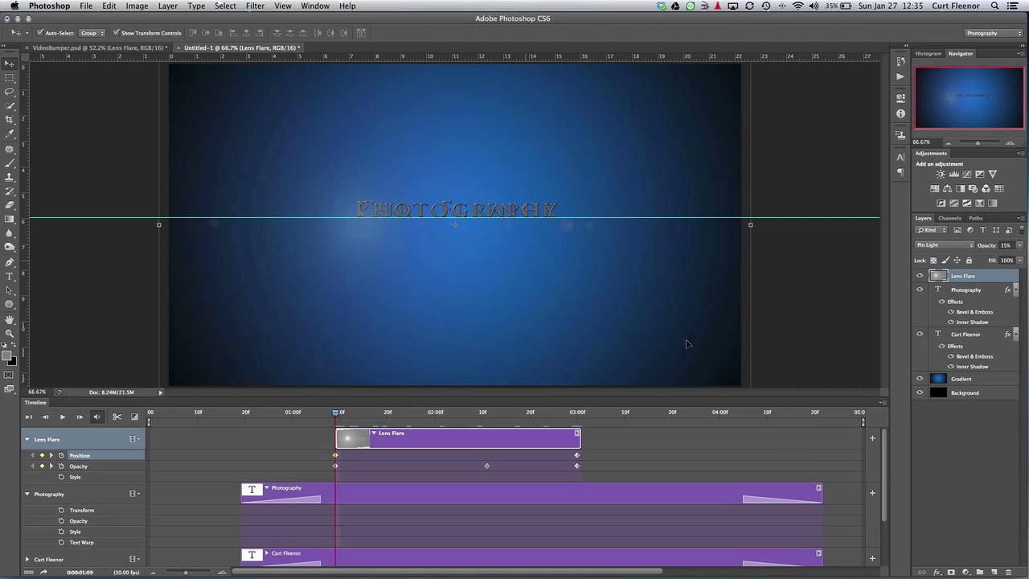
click(968, 292)
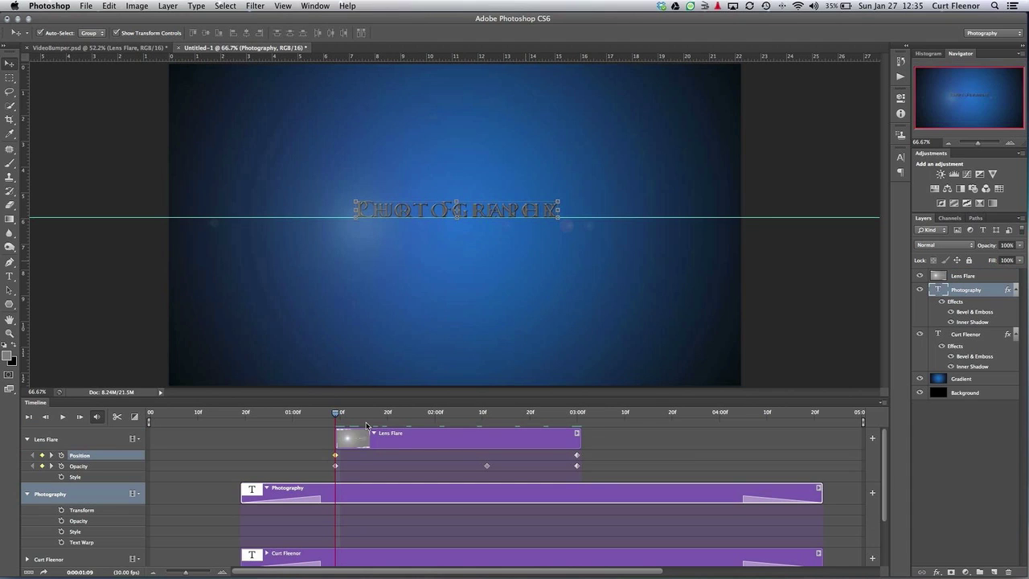
click(336, 415)
drag(336, 415, 241, 419)
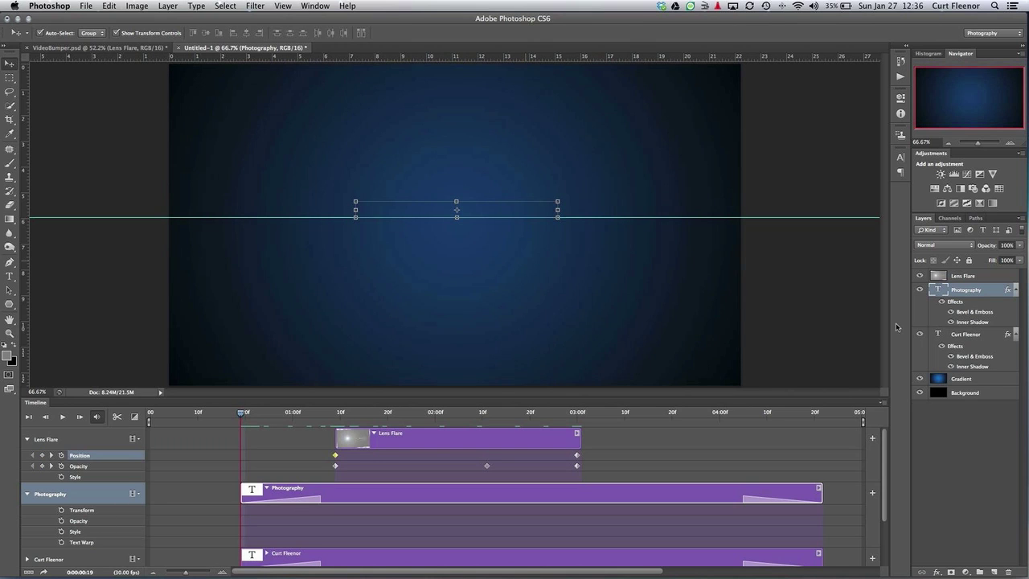
click(1020, 248)
drag(1019, 256, 977, 259)
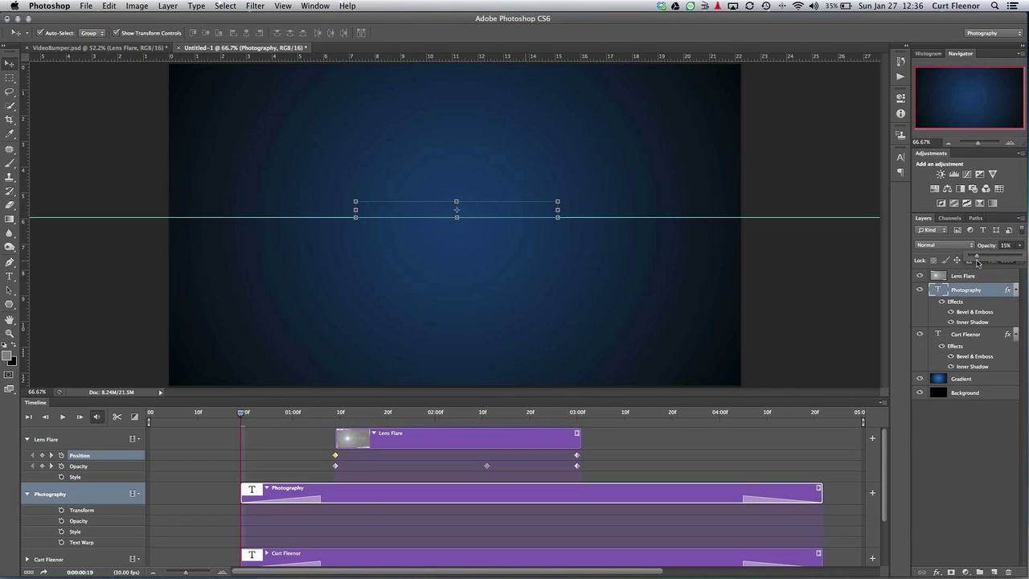
click(63, 521)
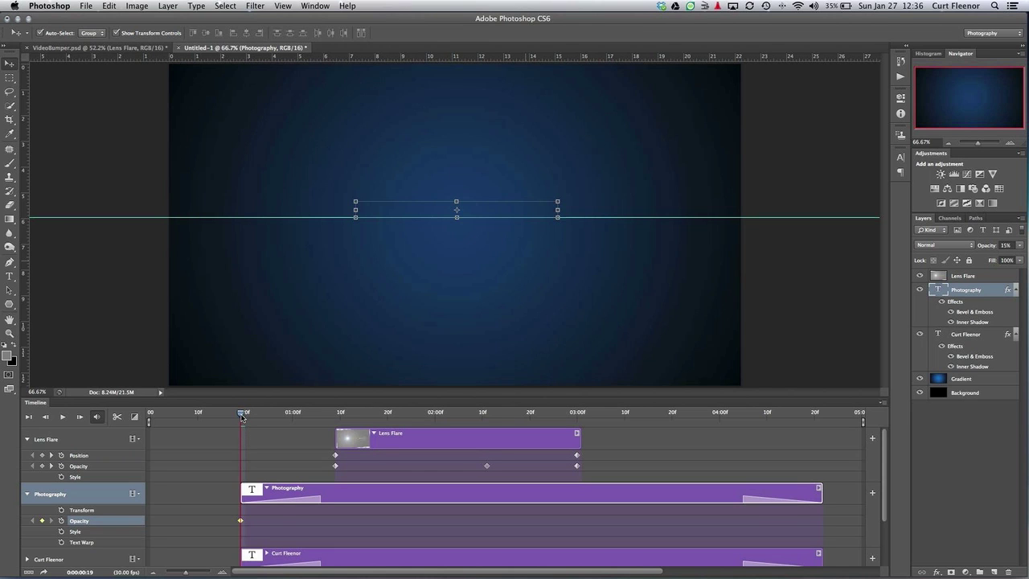
drag(242, 415, 488, 419)
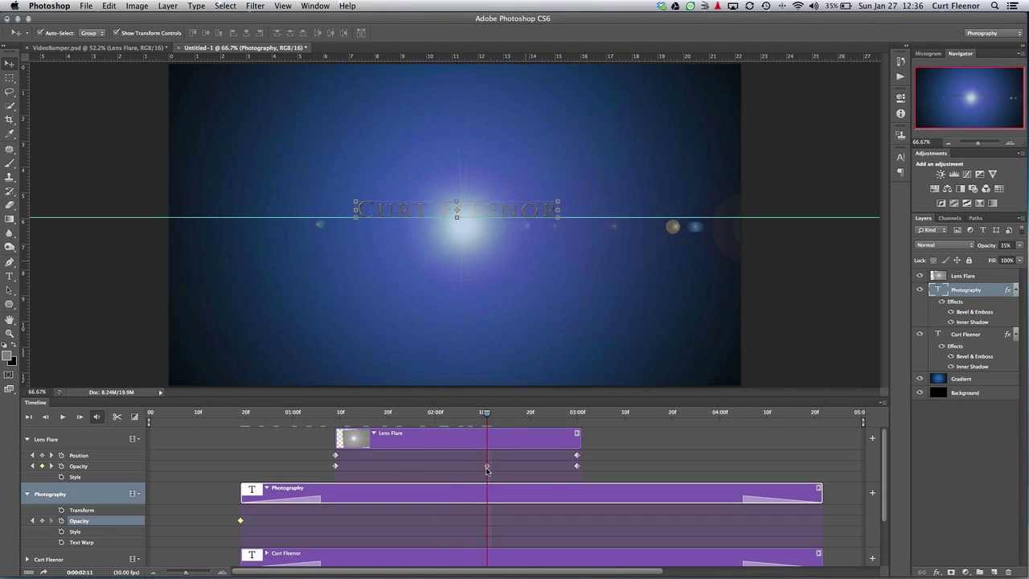
click(1021, 246)
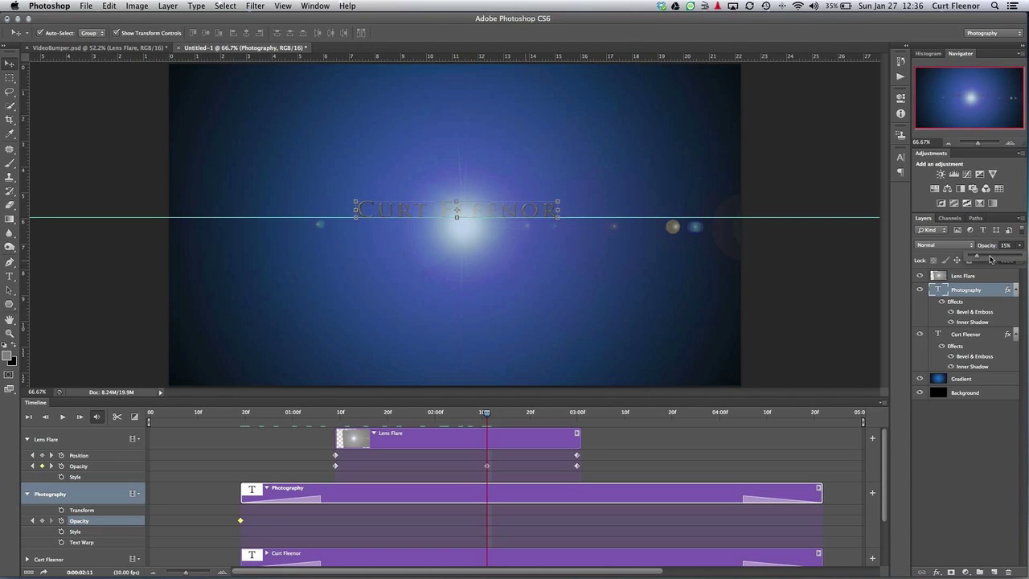
drag(978, 260, 1024, 259)
click(13, 279)
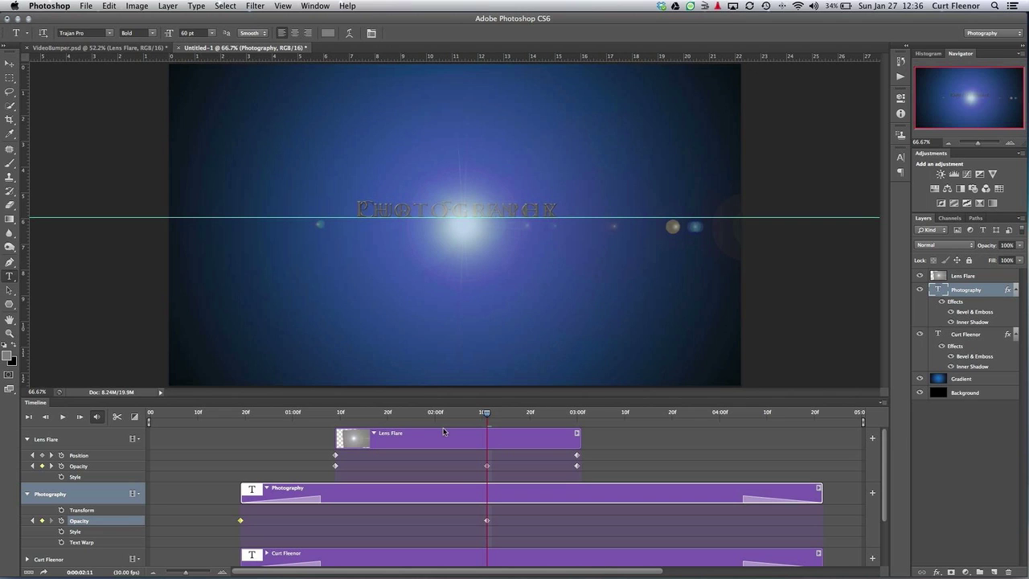
drag(486, 413, 241, 417)
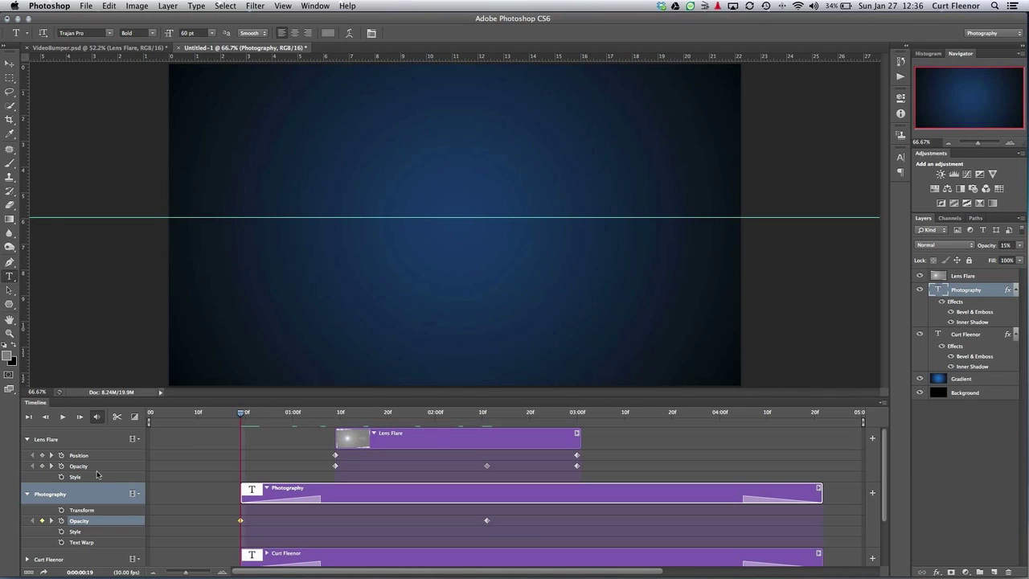
click(62, 511)
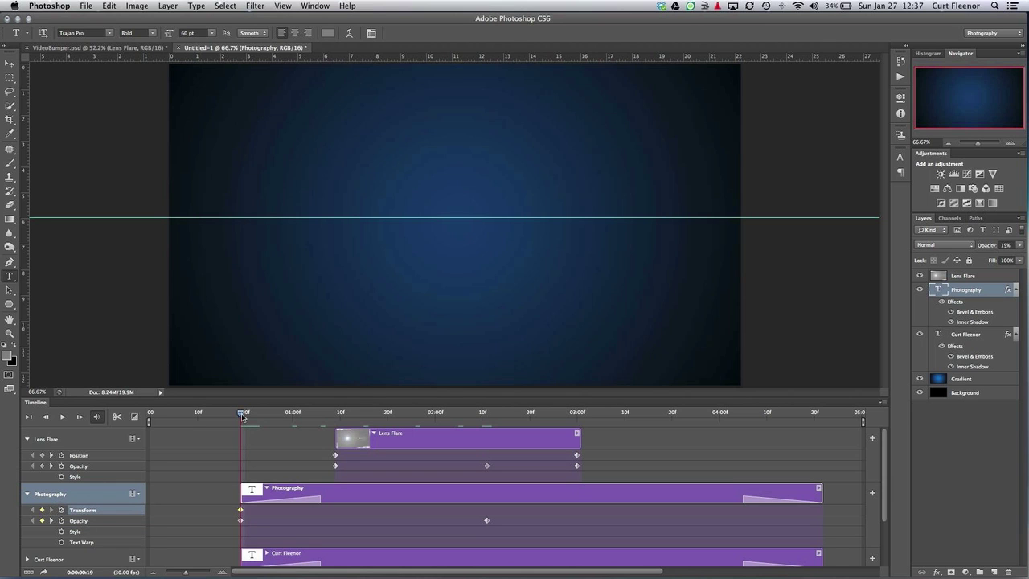
drag(242, 415, 487, 415)
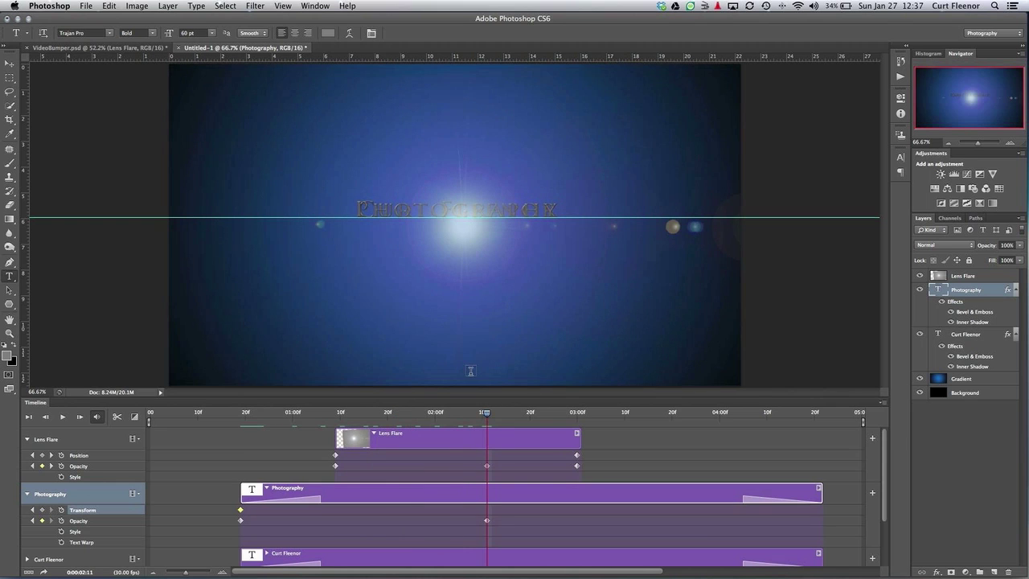
click(453, 211)
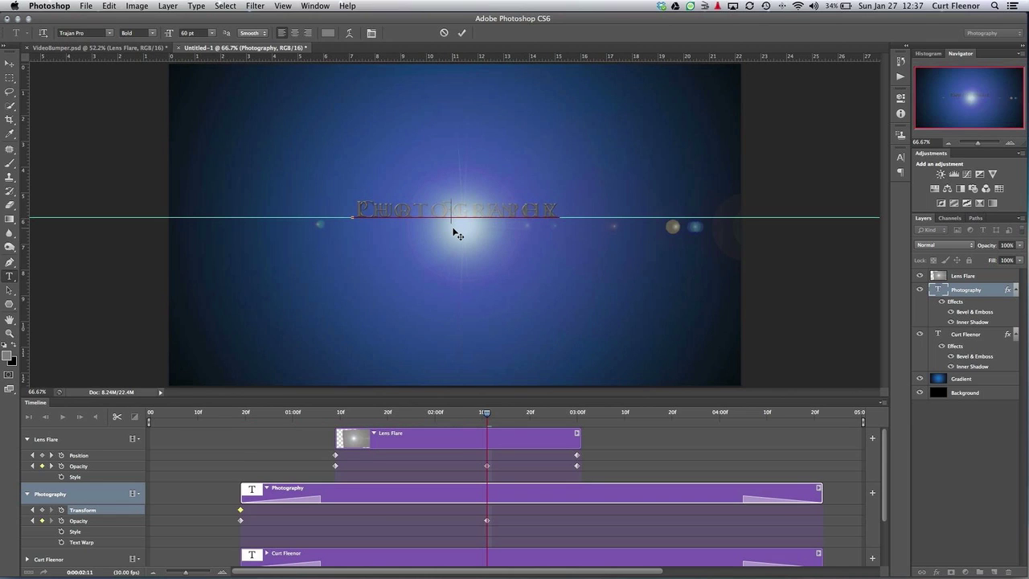
click(452, 231)
drag(452, 230, 453, 263)
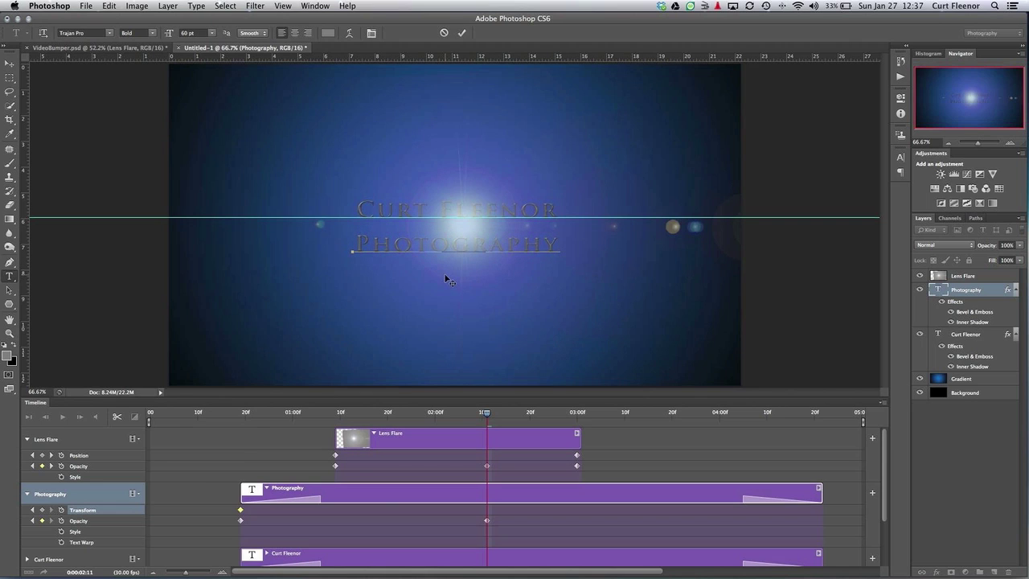
click(463, 34)
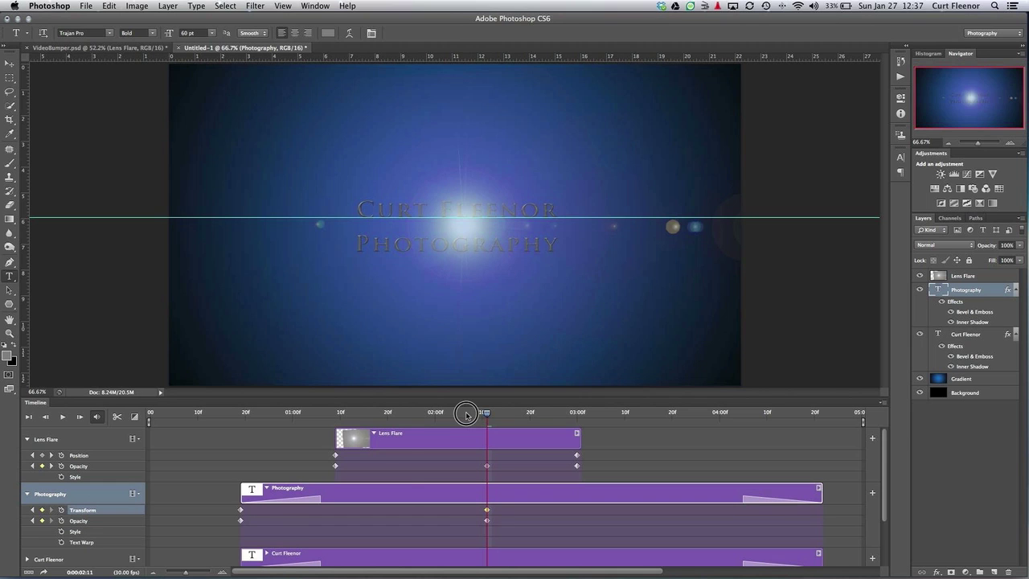
drag(466, 415, 150, 413)
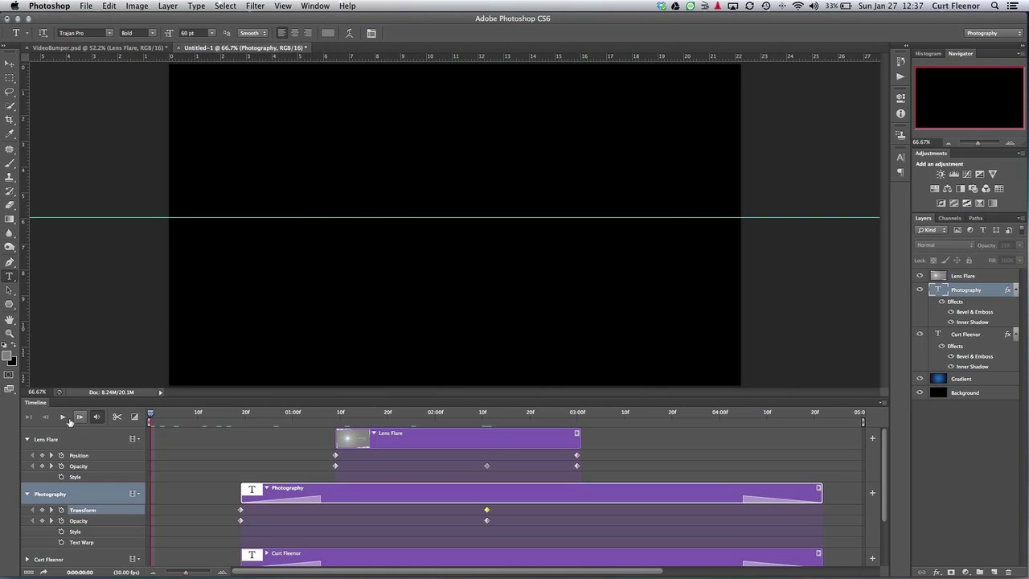
click(64, 417)
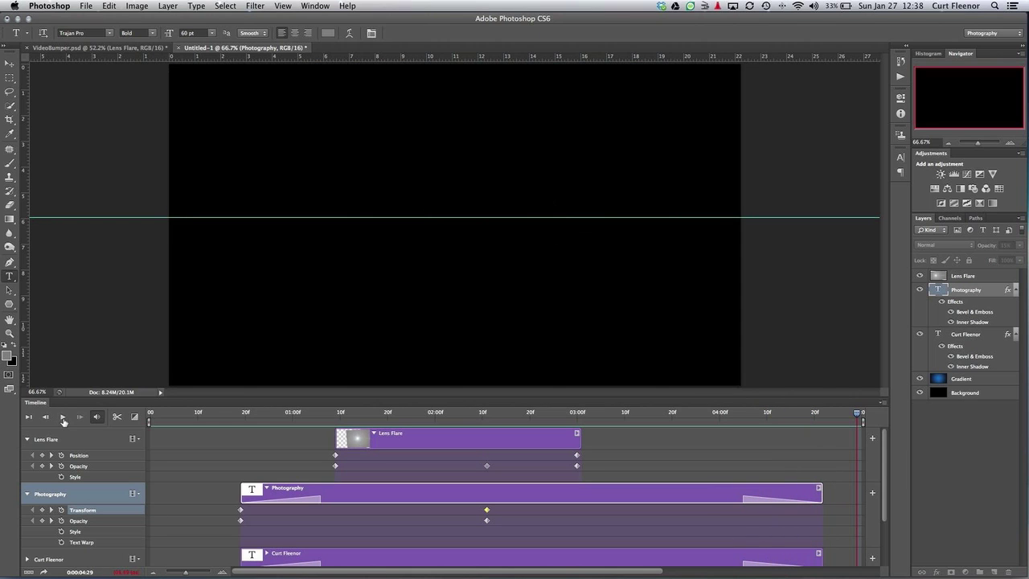
click(61, 417)
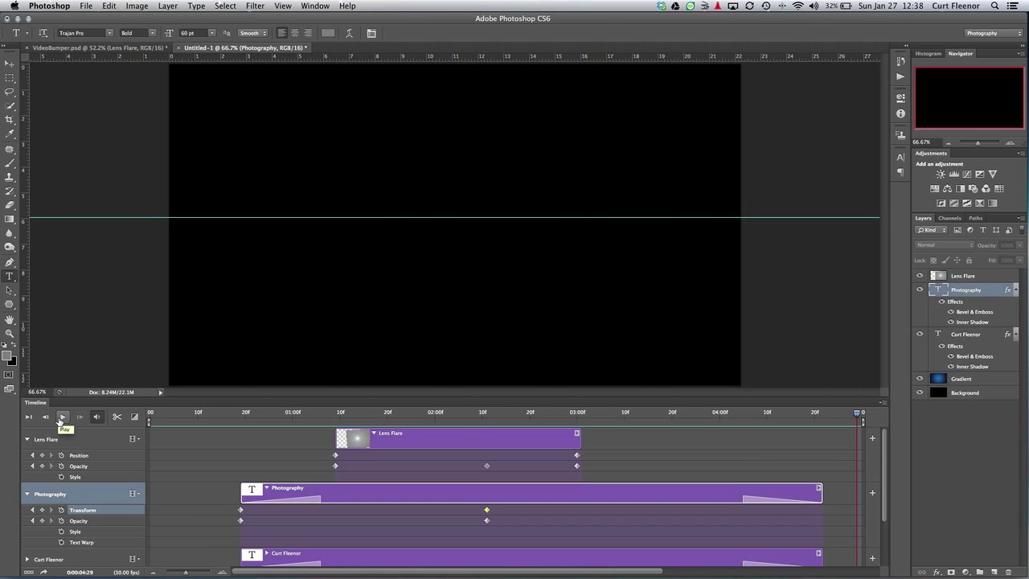
click(59, 419)
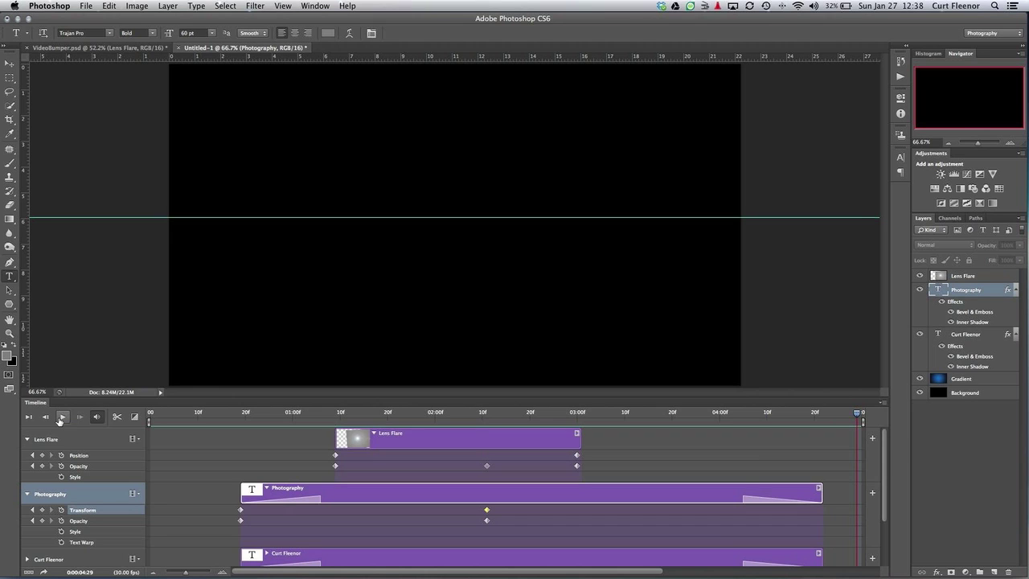